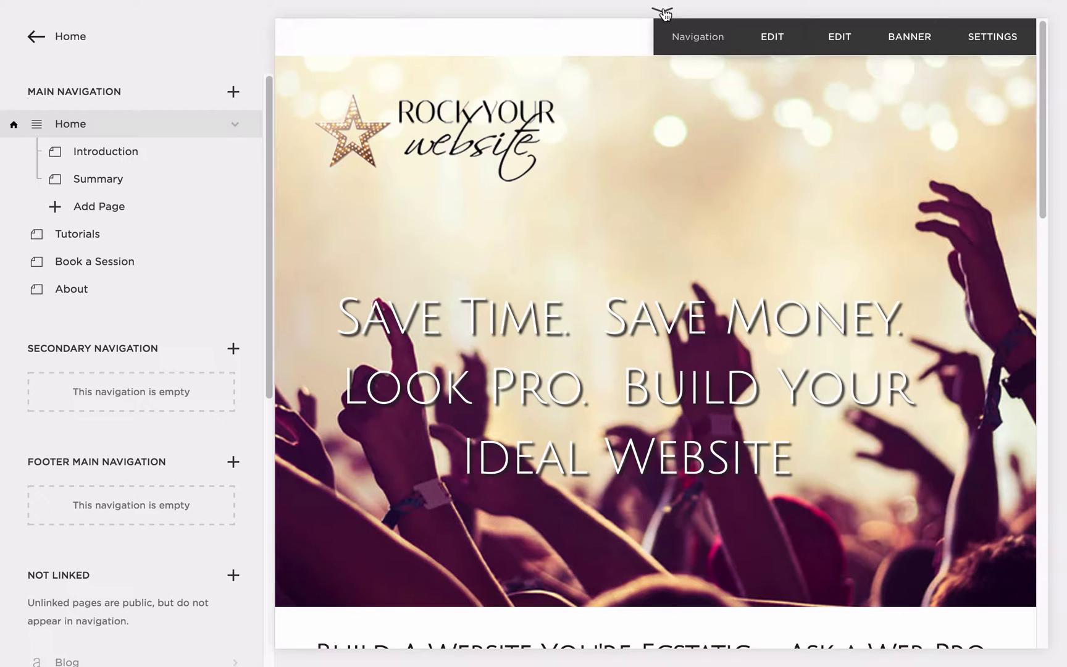
Preview the Home page in the phone layout and look through it down to the footer
{"action": "left_click", "coordinate": [663, 11]}
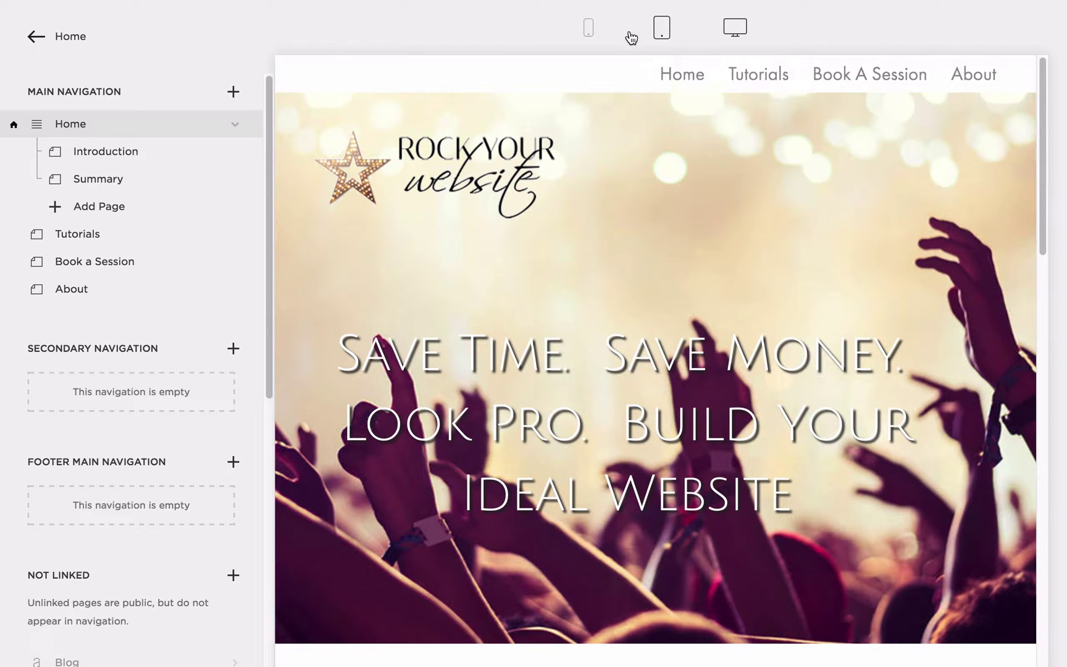
{"action": "left_click", "coordinate": [588, 29]}
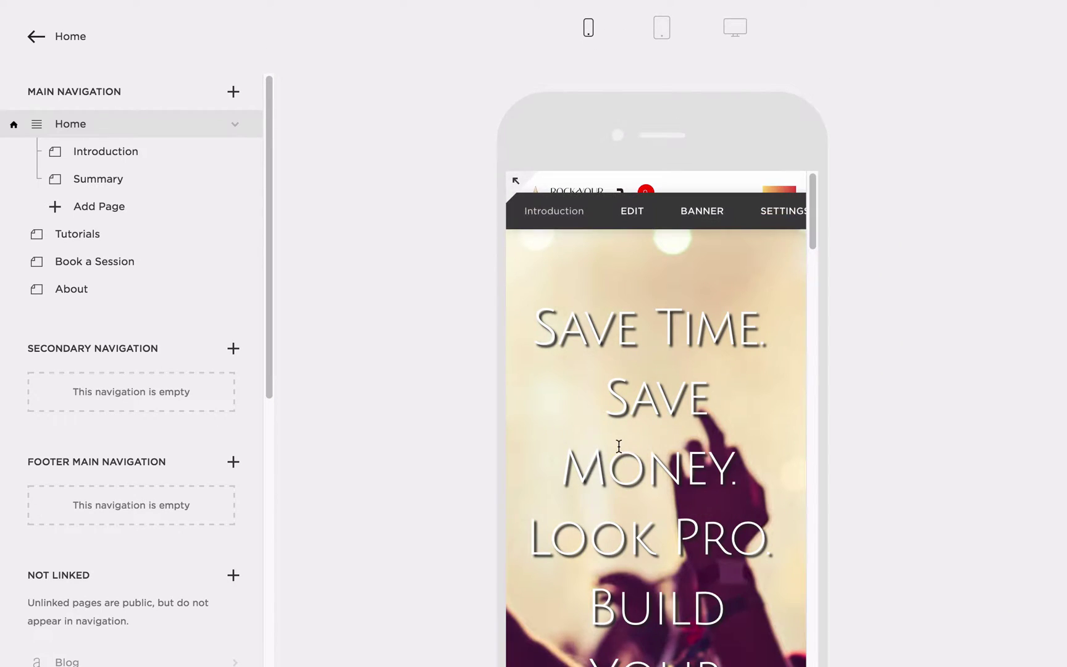
{"action": "scroll", "coordinate": [618, 446], "scroll_direction": "down", "scroll_amount": 15}
{"action": "scroll", "coordinate": [617, 446], "scroll_direction": "down", "scroll_amount": 5}
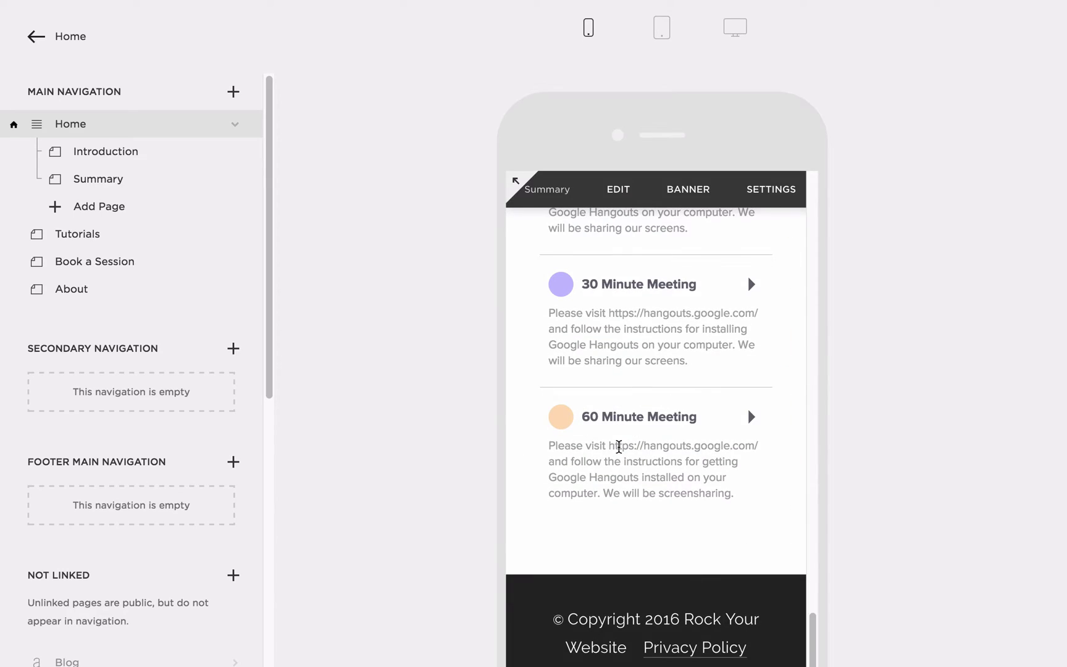
Preview the Home page in the tablet layout and in the desktop layout, looking through the content in each
{"action": "left_click", "coordinate": [661, 28]}
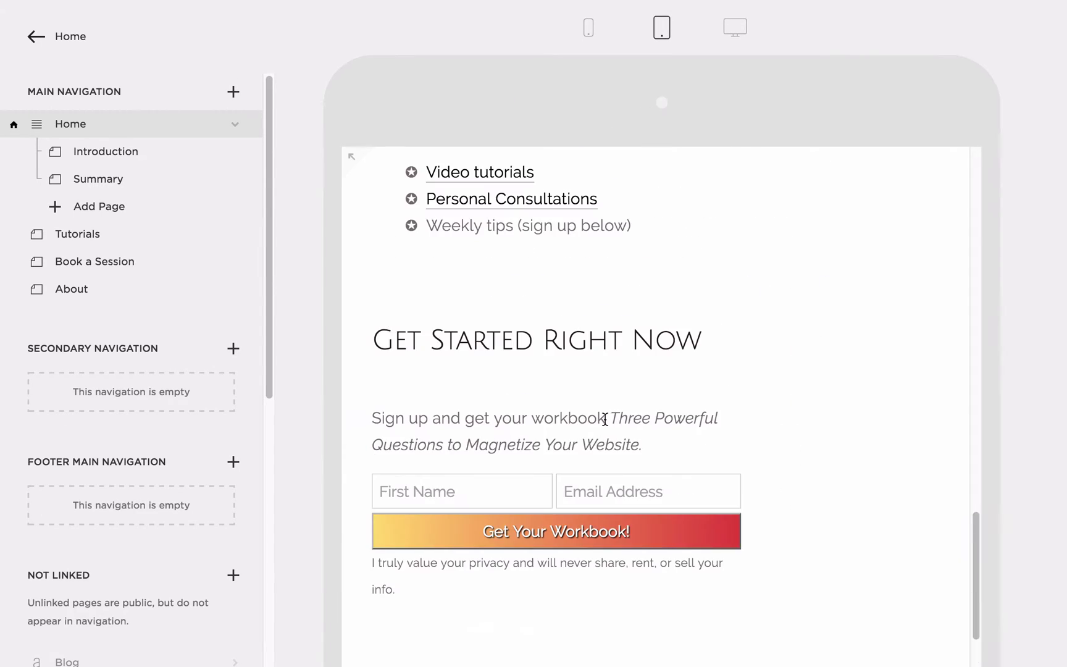
{"action": "scroll", "coordinate": [605, 418], "scroll_direction": "down", "scroll_amount": 3}
{"action": "scroll", "coordinate": [604, 418], "scroll_direction": "down", "scroll_amount": 10}
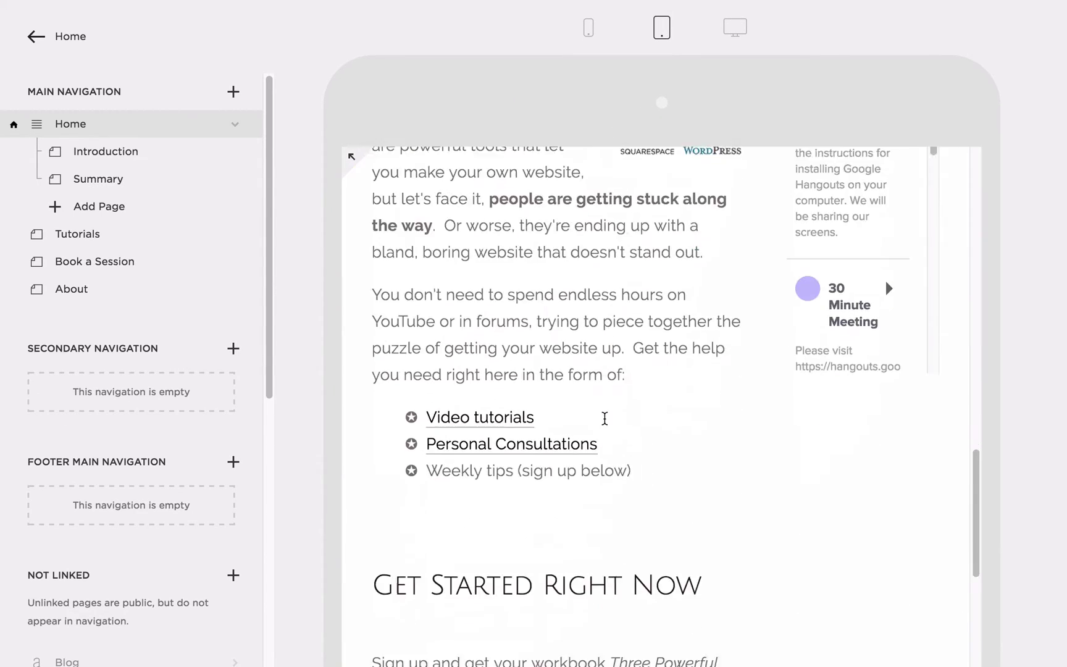
{"action": "left_click", "coordinate": [733, 31]}
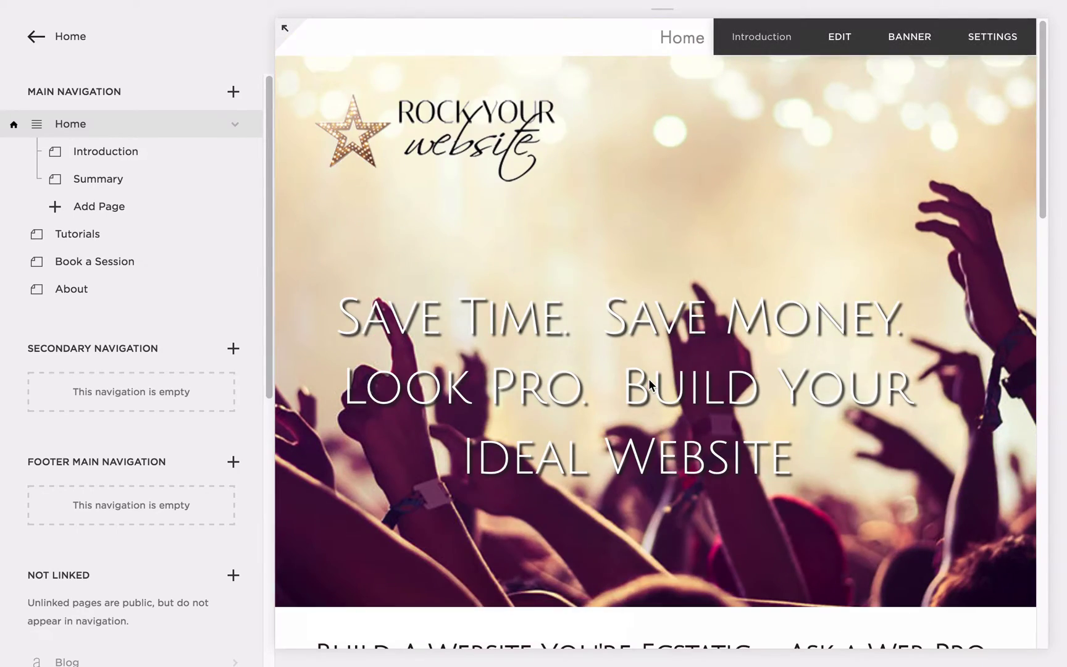
{"action": "scroll", "coordinate": [648, 383], "scroll_direction": "down", "scroll_amount": 10}
{"action": "scroll", "coordinate": [649, 359], "scroll_direction": "up", "scroll_amount": 10}
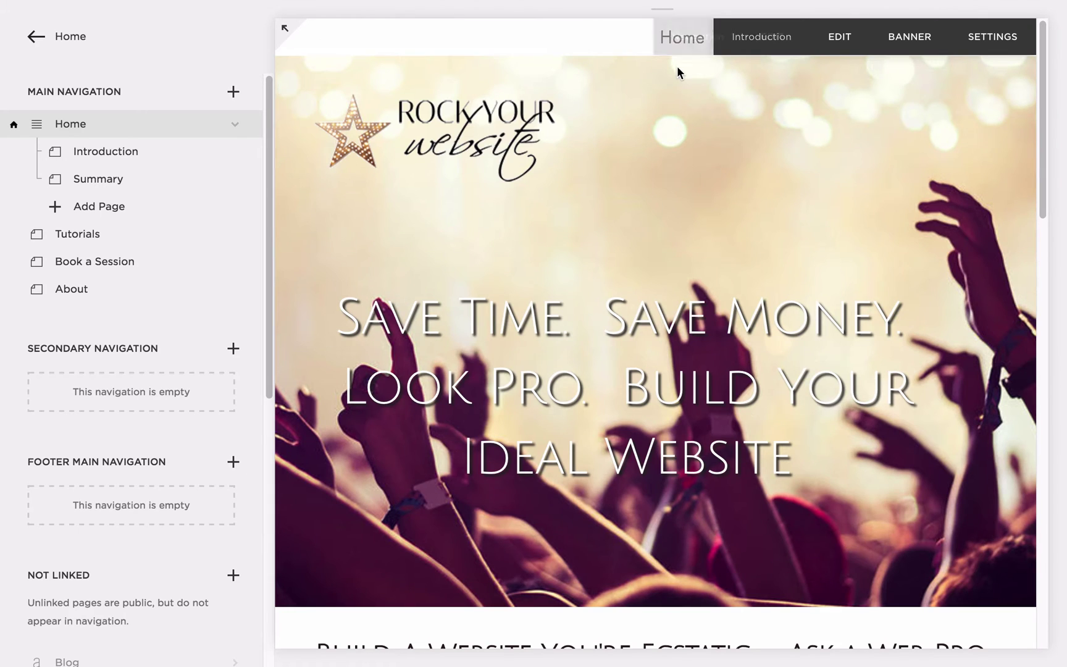
Check the Home page's phone layout again and return to the desktop preview
{"action": "mouse_move", "coordinate": [665, 15]}
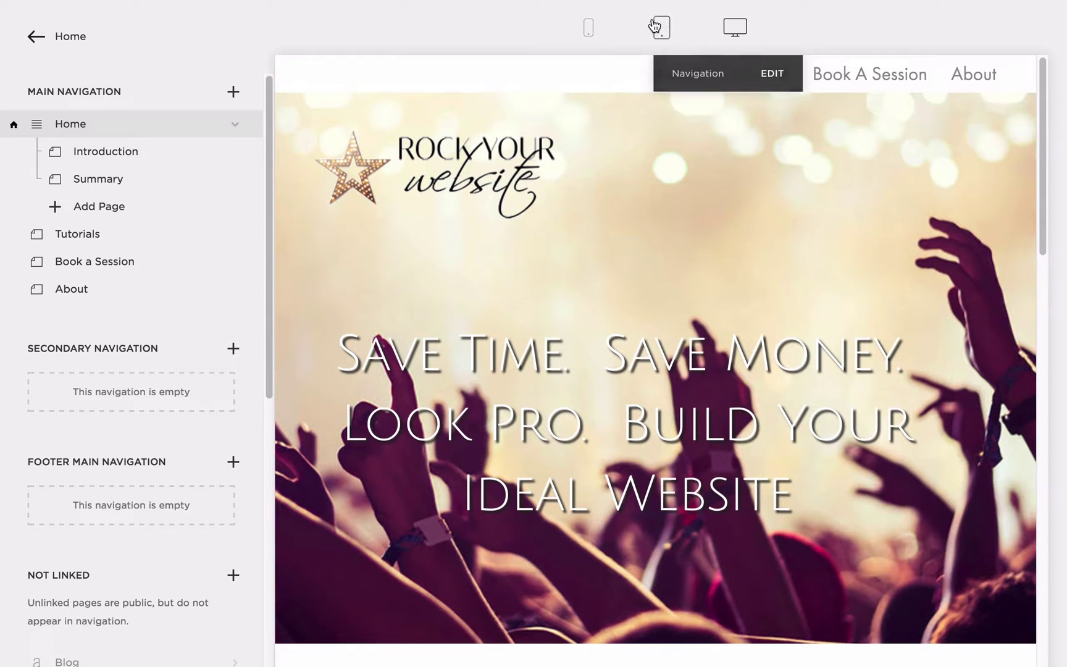
{"action": "left_click", "coordinate": [589, 28]}
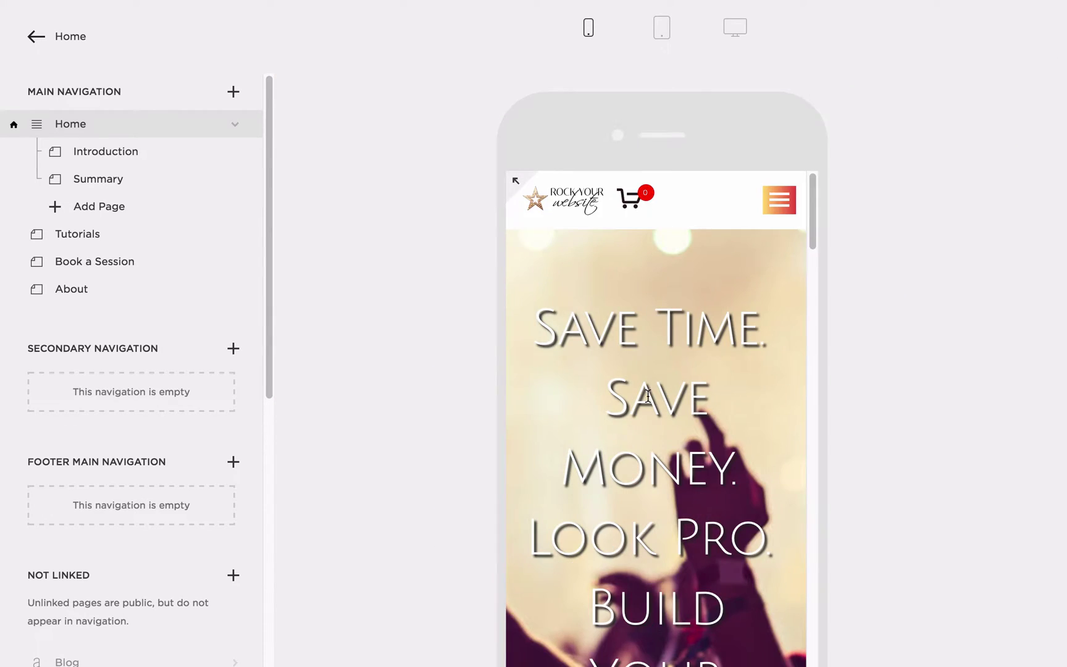
{"action": "scroll", "coordinate": [648, 398], "scroll_direction": "down", "scroll_amount": 8}
{"action": "scroll", "coordinate": [648, 410], "scroll_direction": "up", "scroll_amount": 10}
{"action": "left_click", "coordinate": [736, 27]}
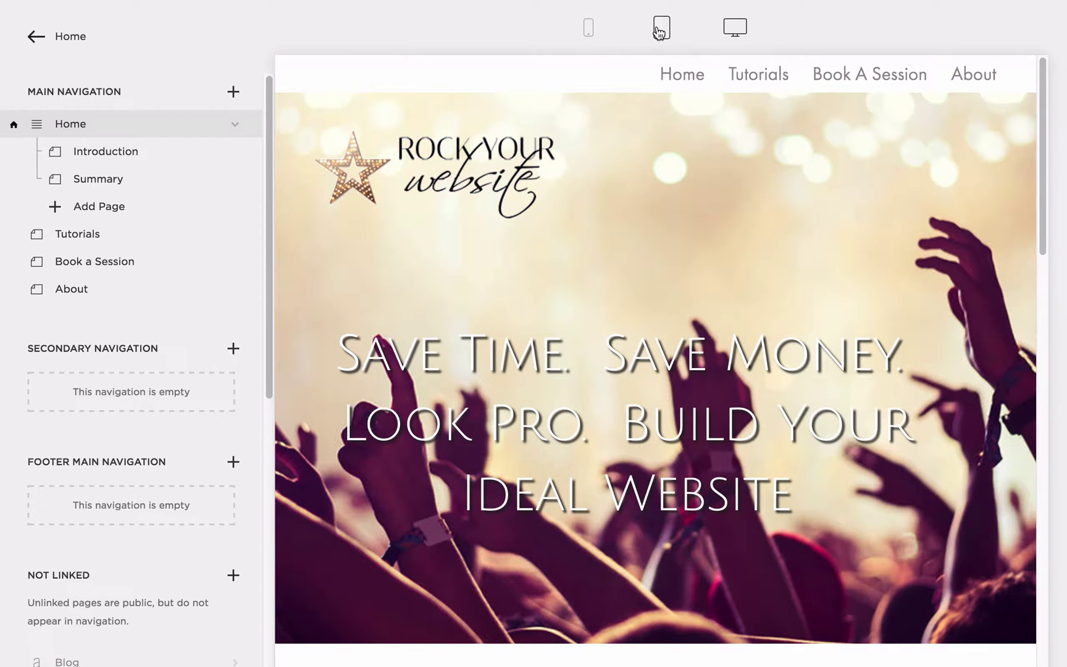
Check the Home page's tablet layout from the banner down to the content columns and back
{"action": "left_click", "coordinate": [661, 32]}
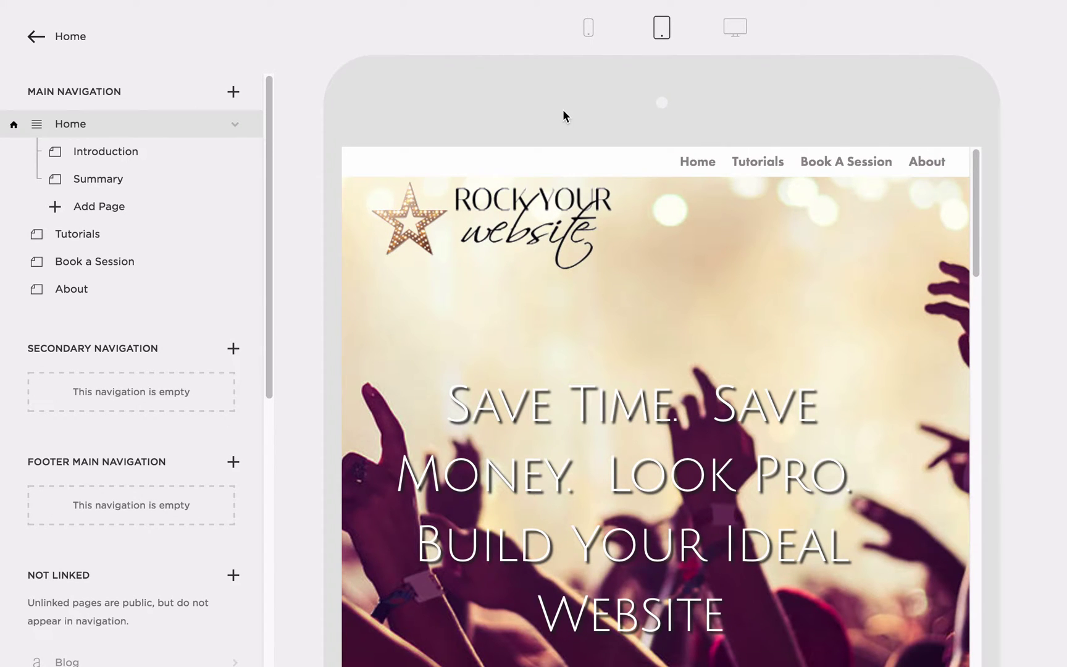
{"action": "mouse_move", "coordinate": [543, 253]}
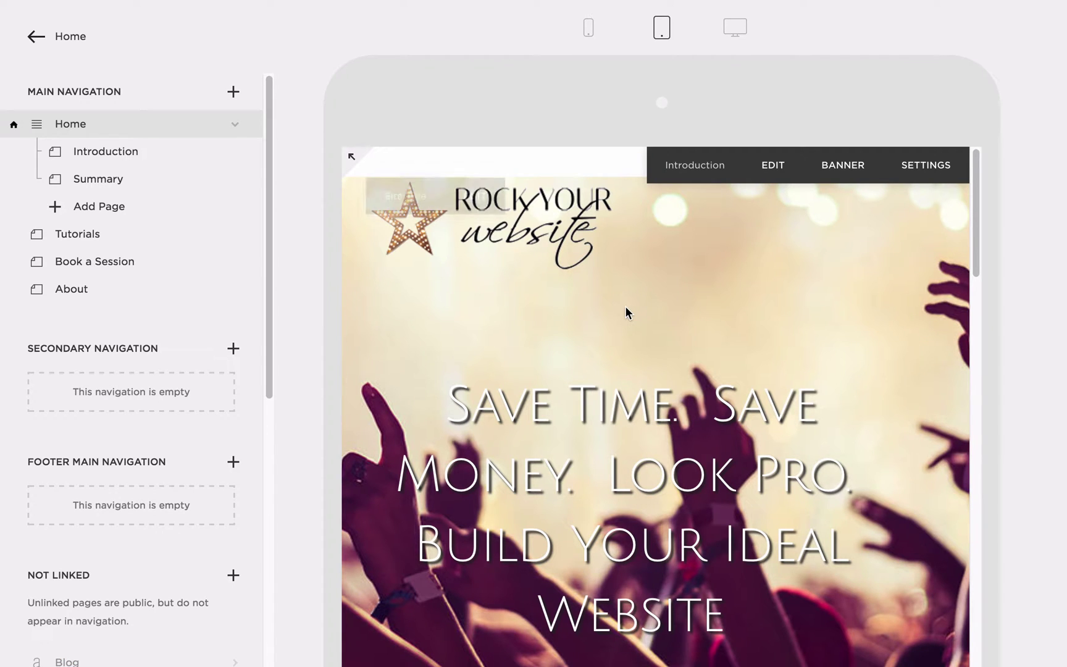
{"action": "scroll", "coordinate": [735, 346], "scroll_direction": "down", "scroll_amount": 10}
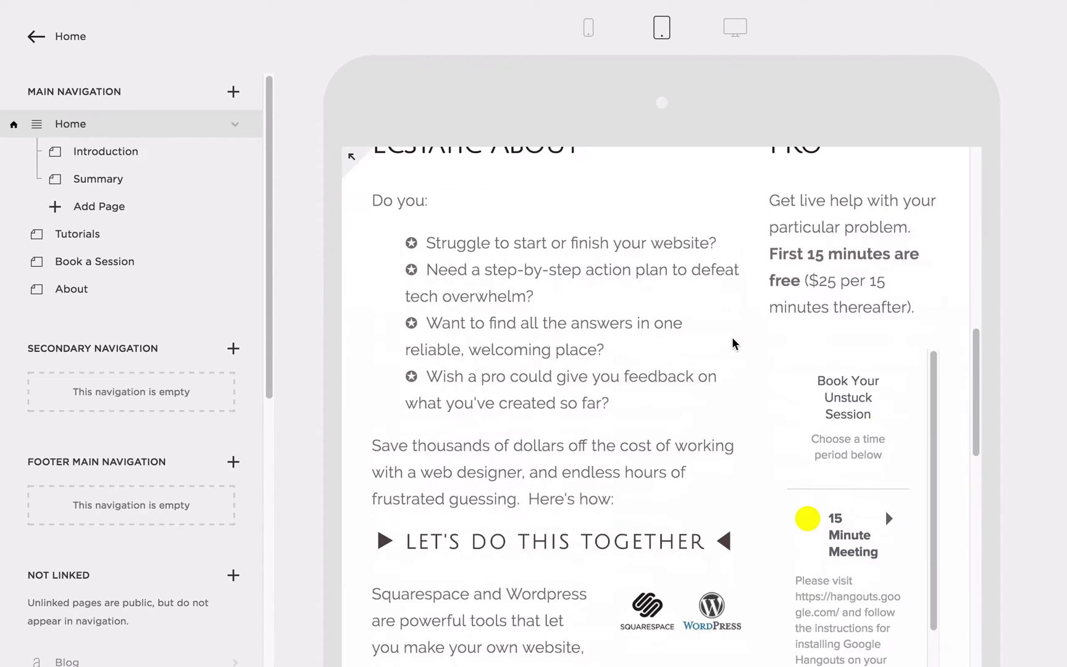
{"action": "scroll", "coordinate": [734, 344], "scroll_direction": "up", "scroll_amount": 10}
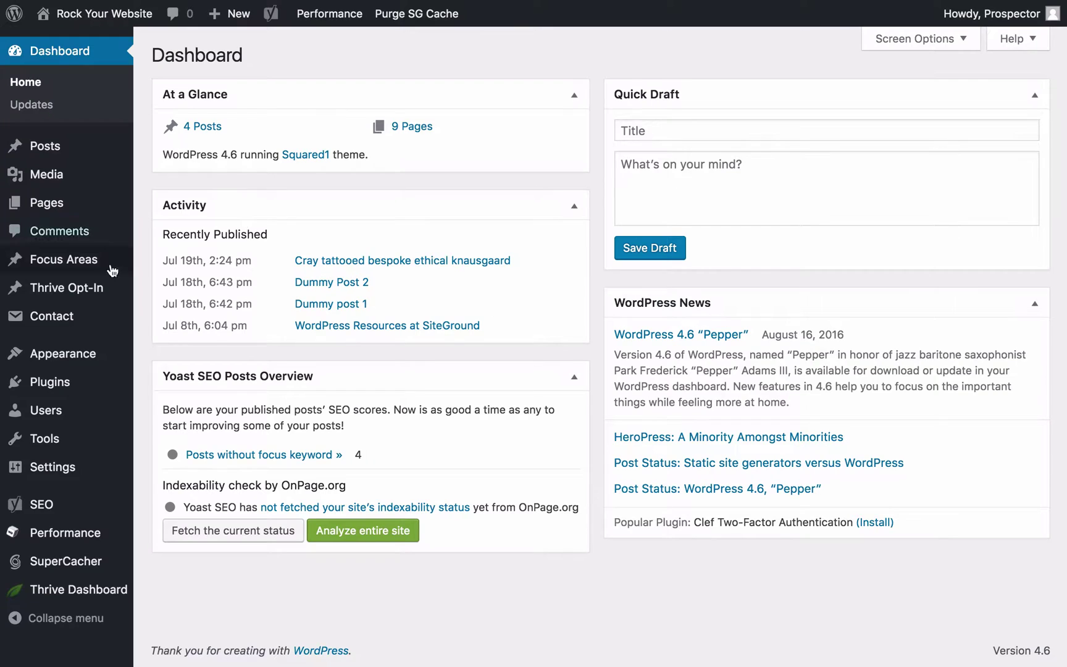
In the WordPress dashboard, open the theme customizer and look through the site in the tablet preview
{"action": "mouse_move", "coordinate": [44, 321]}
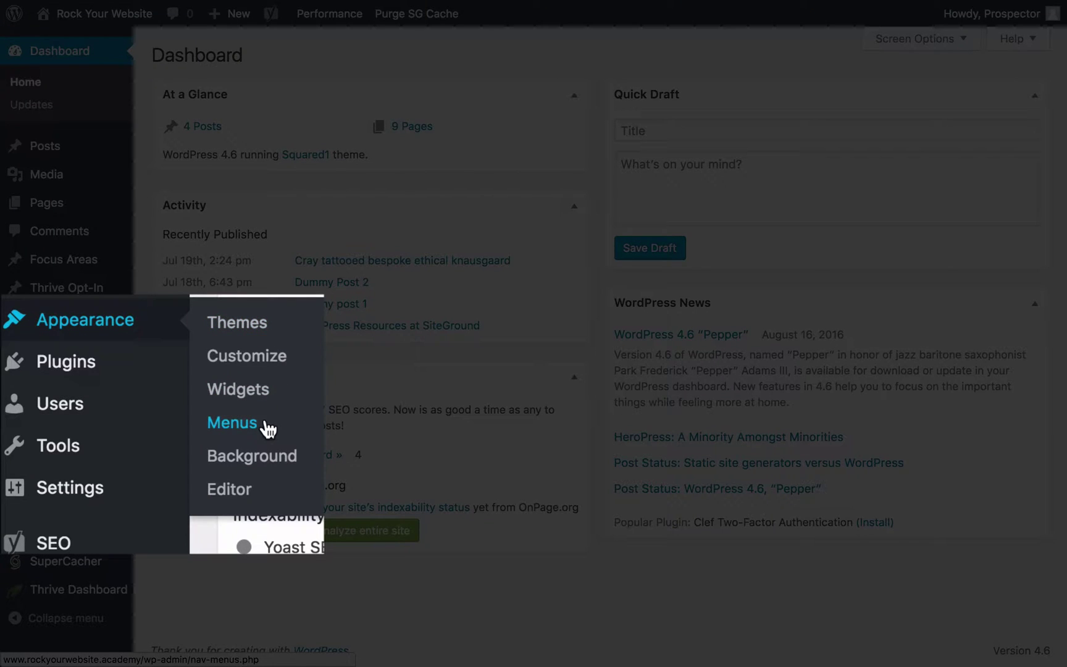
{"action": "left_click", "coordinate": [251, 367]}
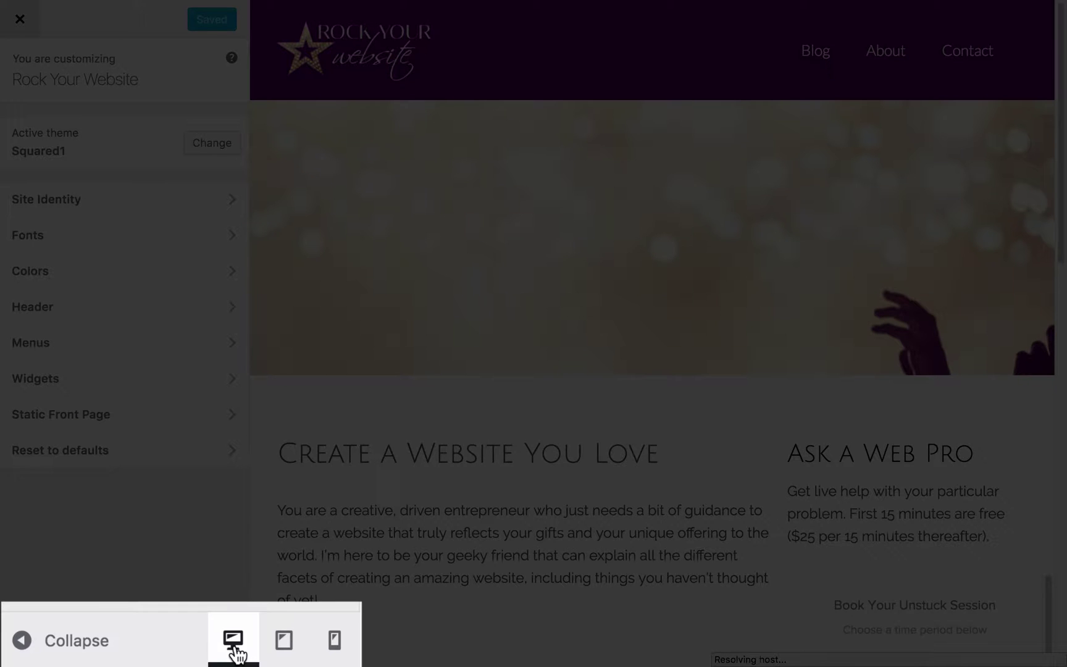
{"action": "left_click", "coordinate": [284, 641]}
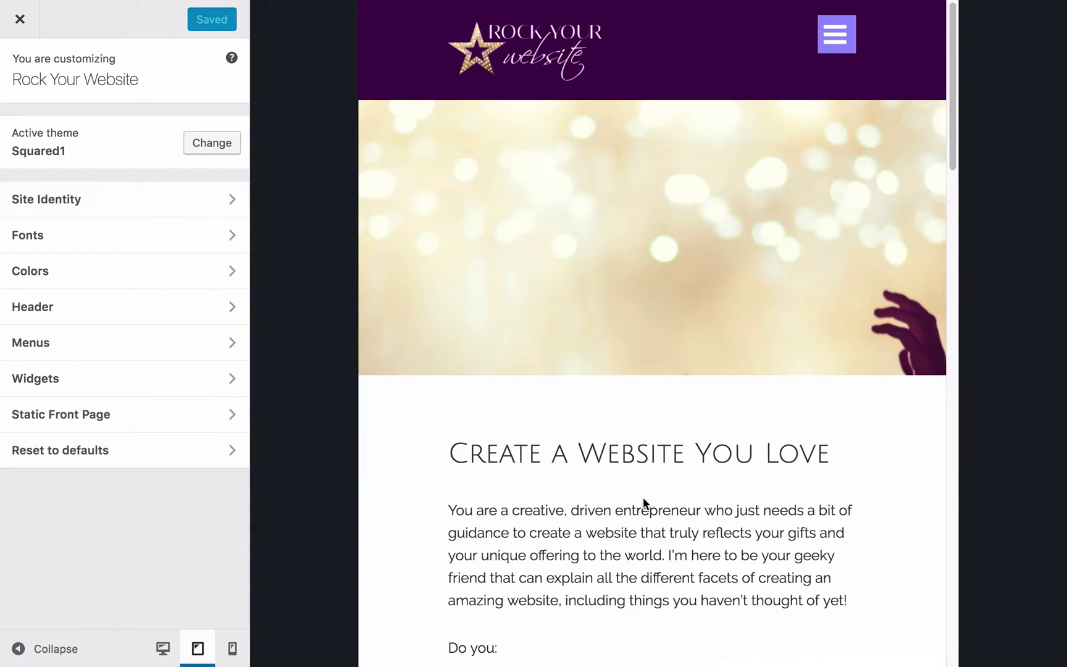
{"action": "scroll", "coordinate": [658, 411], "scroll_direction": "down", "scroll_amount": 6}
{"action": "scroll", "coordinate": [659, 411], "scroll_direction": "up", "scroll_amount": 6}
{"action": "scroll", "coordinate": [659, 411], "scroll_direction": "down", "scroll_amount": 14}
{"action": "scroll", "coordinate": [658, 409], "scroll_direction": "down", "scroll_amount": 6}
Switch the customizer to the mobile preview and look through the site down to the footer
{"action": "left_click", "coordinate": [232, 648]}
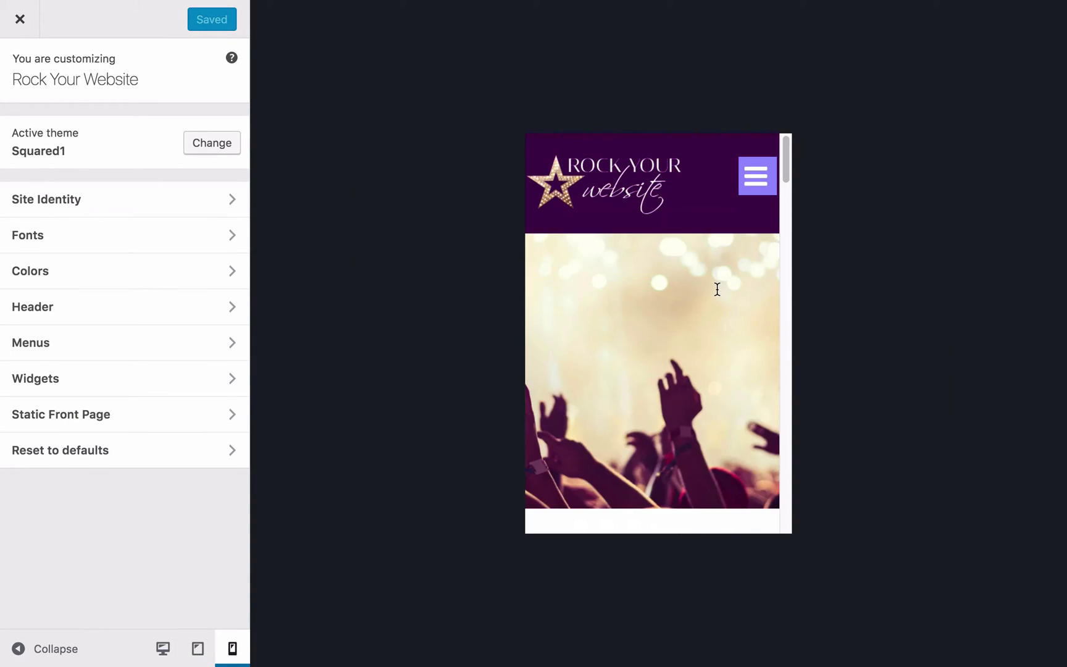
{"action": "scroll", "coordinate": [717, 289], "scroll_direction": "down", "scroll_amount": 3}
{"action": "scroll", "coordinate": [717, 288], "scroll_direction": "down", "scroll_amount": 20}
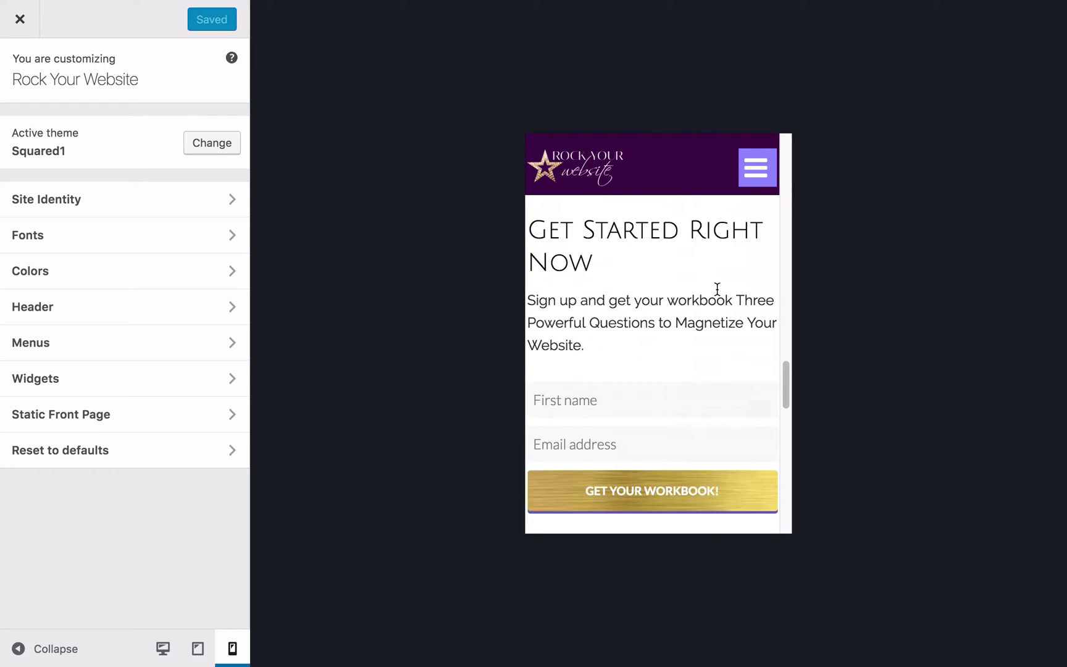
{"action": "scroll", "coordinate": [716, 289], "scroll_direction": "down", "scroll_amount": 10}
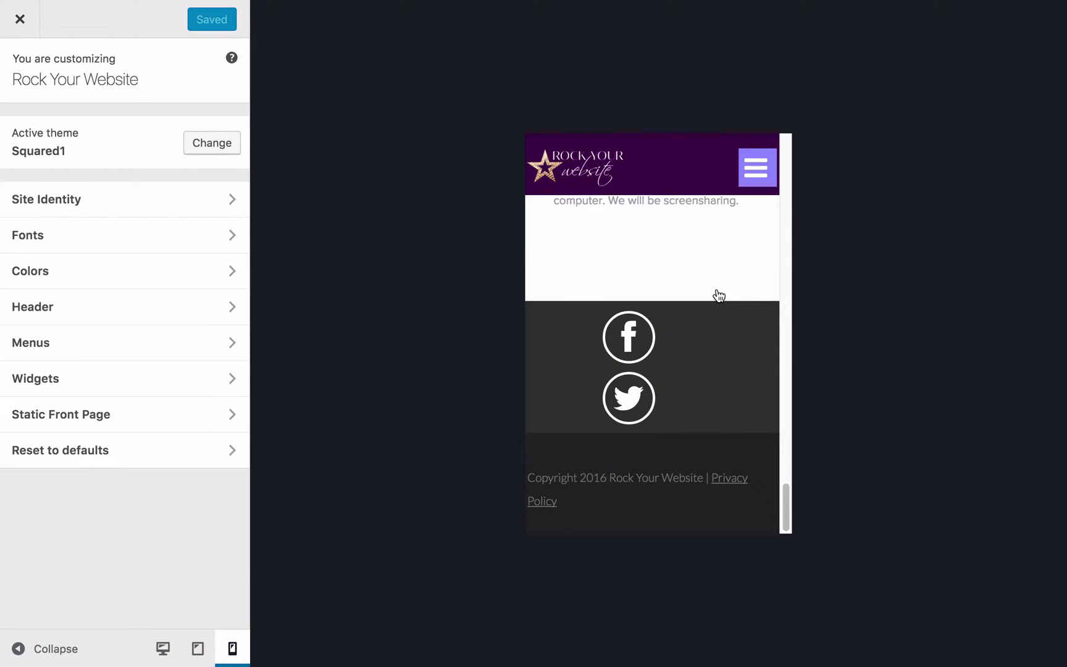
{"action": "mouse_move", "coordinate": [642, 335]}
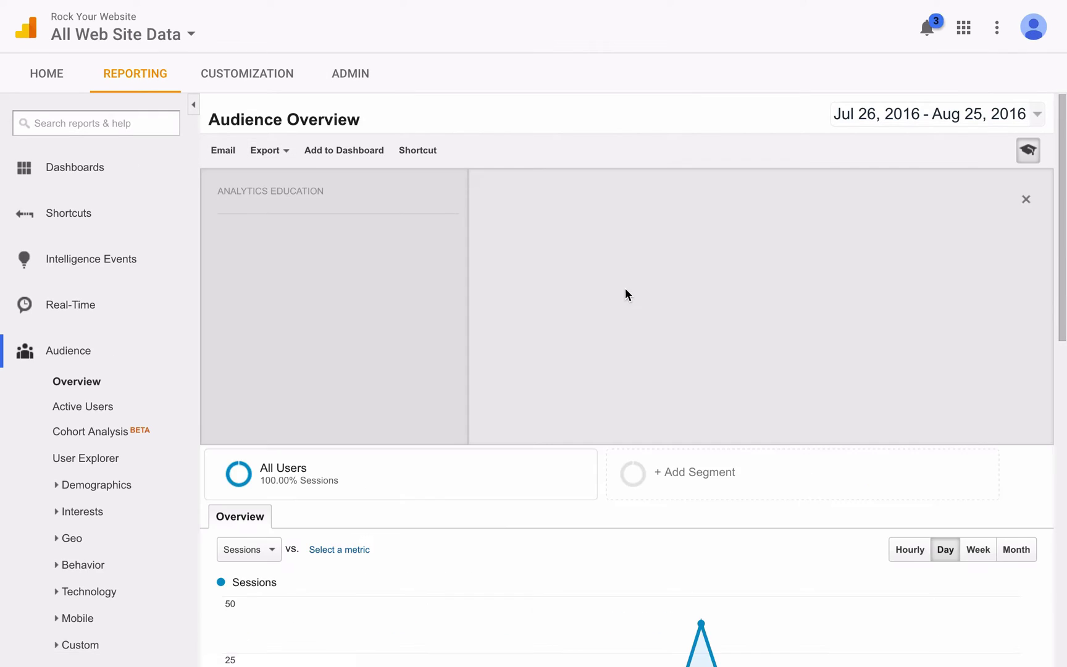
In the Google Analytics Audience Overview, view the sessions breakdown by Browser, system Operating System, and mobile Operating System
{"action": "scroll", "coordinate": [510, 418], "scroll_direction": "down", "scroll_amount": 1}
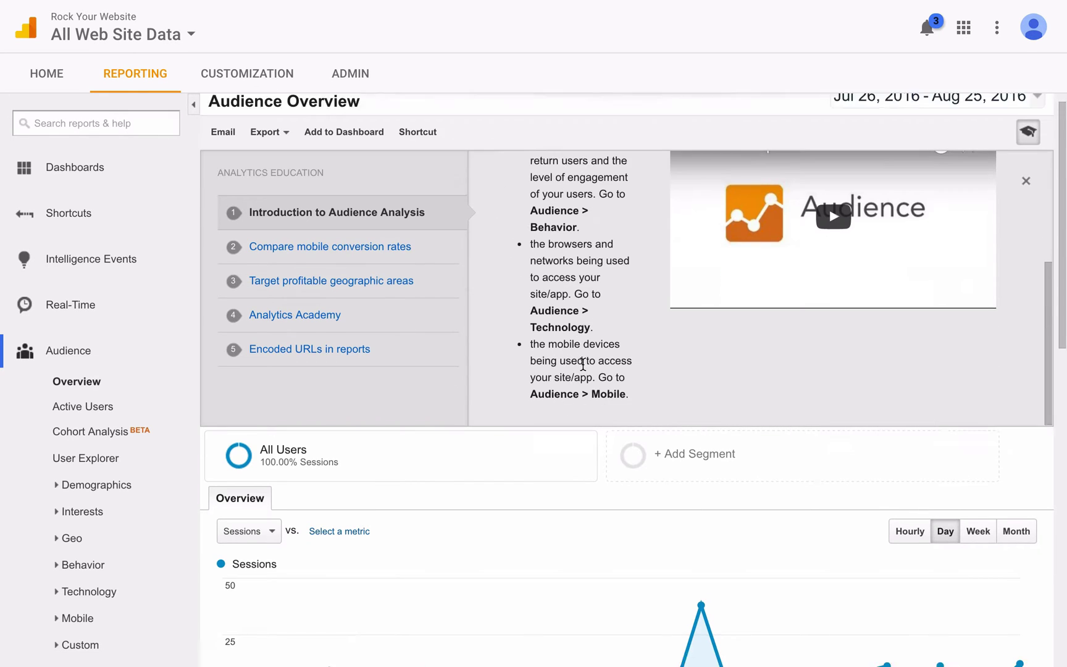
{"action": "scroll", "coordinate": [457, 464], "scroll_direction": "down", "scroll_amount": 10}
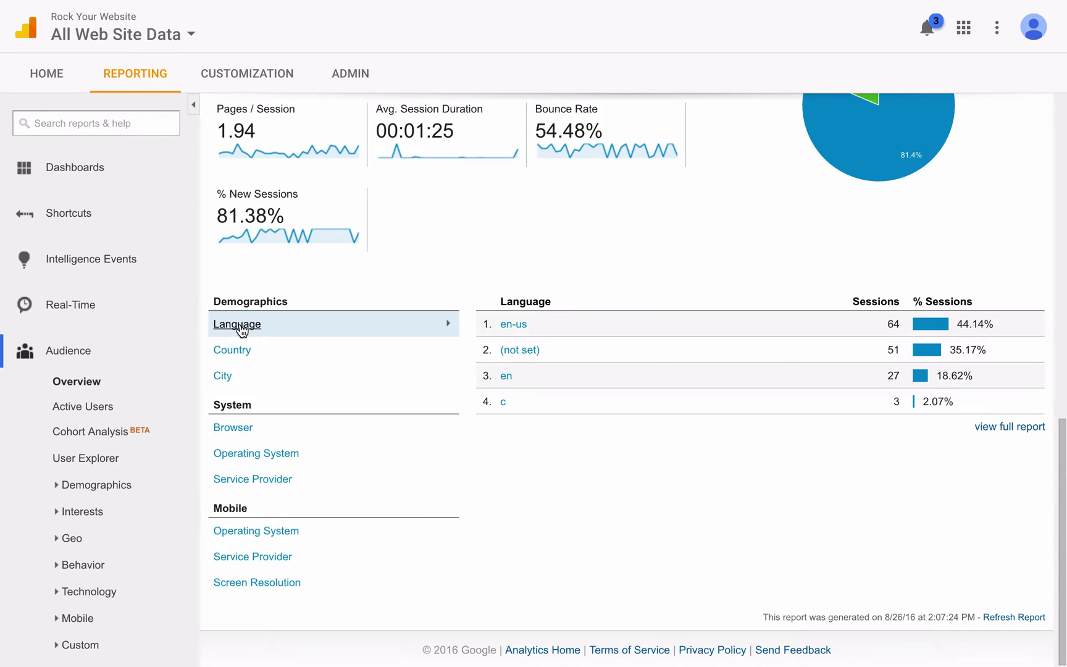
{"action": "left_click", "coordinate": [233, 429]}
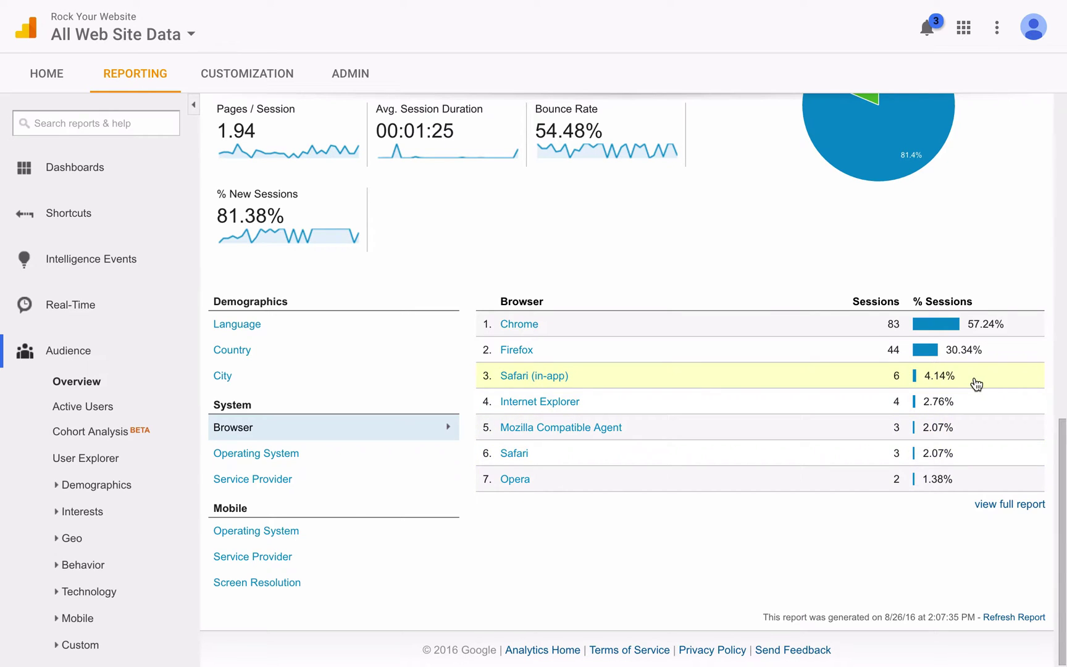
{"action": "left_click", "coordinate": [275, 457]}
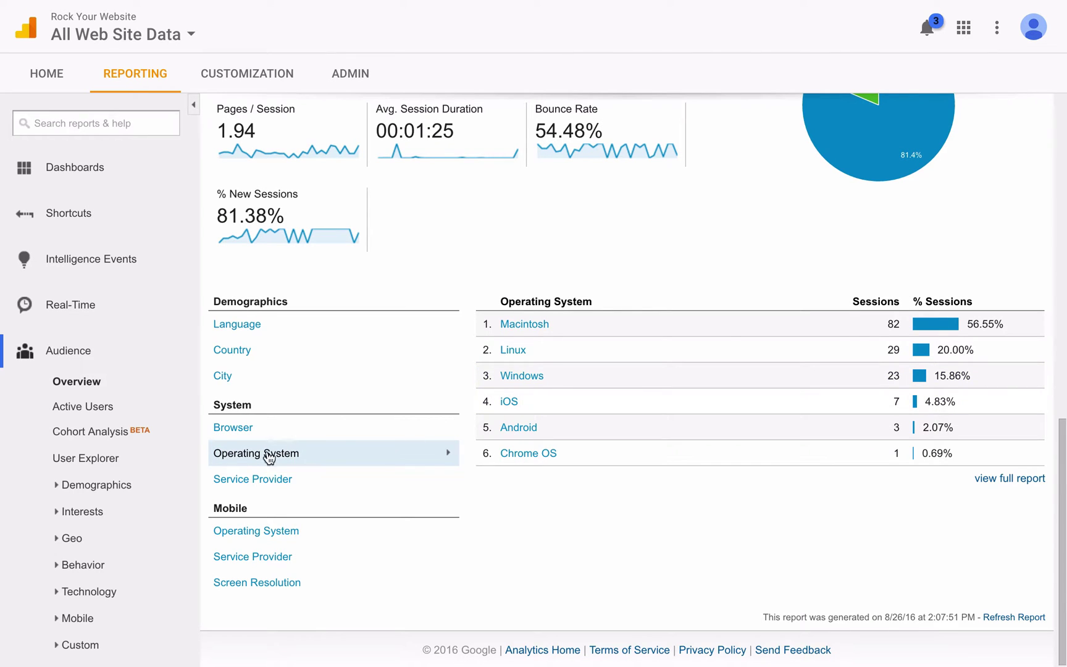
{"action": "left_click", "coordinate": [235, 532]}
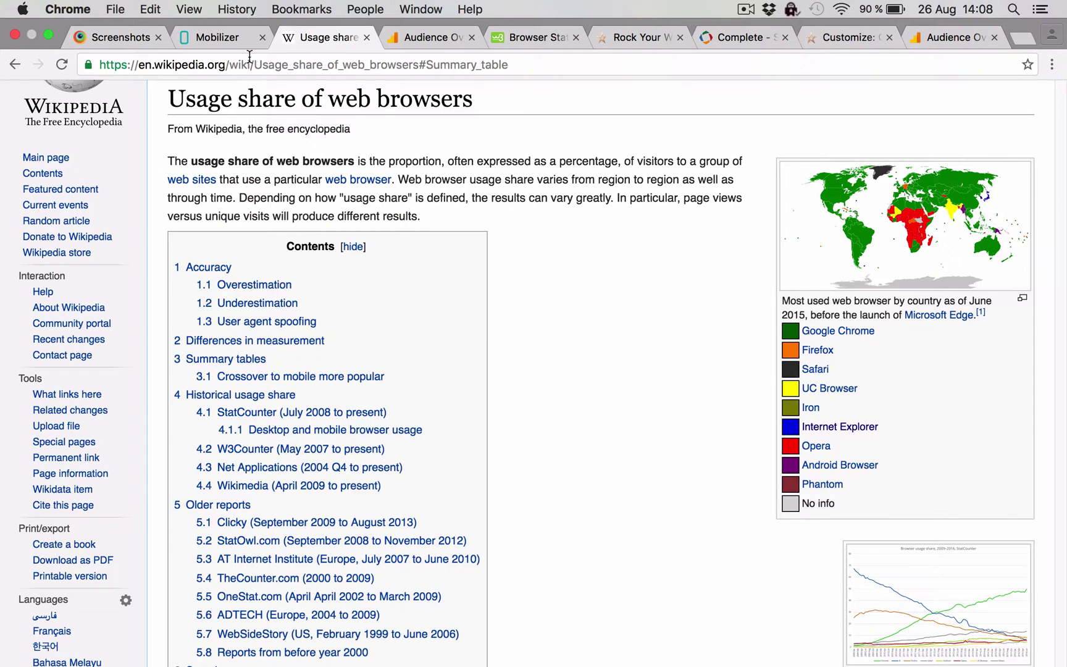
Show Wikipedia's "Usage share of web browsers" article full screen and find the Summary tables section
{"action": "key", "text": "ctrl+super+f"}
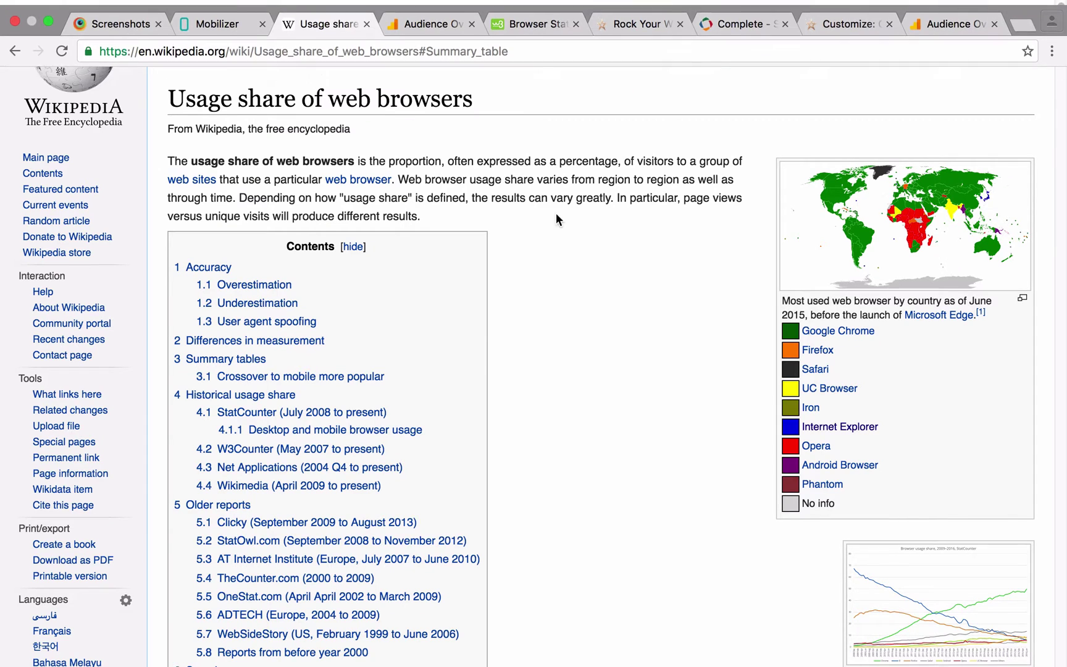
{"action": "scroll", "coordinate": [622, 415], "scroll_direction": "down", "scroll_amount": 3}
{"action": "scroll", "coordinate": [623, 415], "scroll_direction": "down", "scroll_amount": 10}
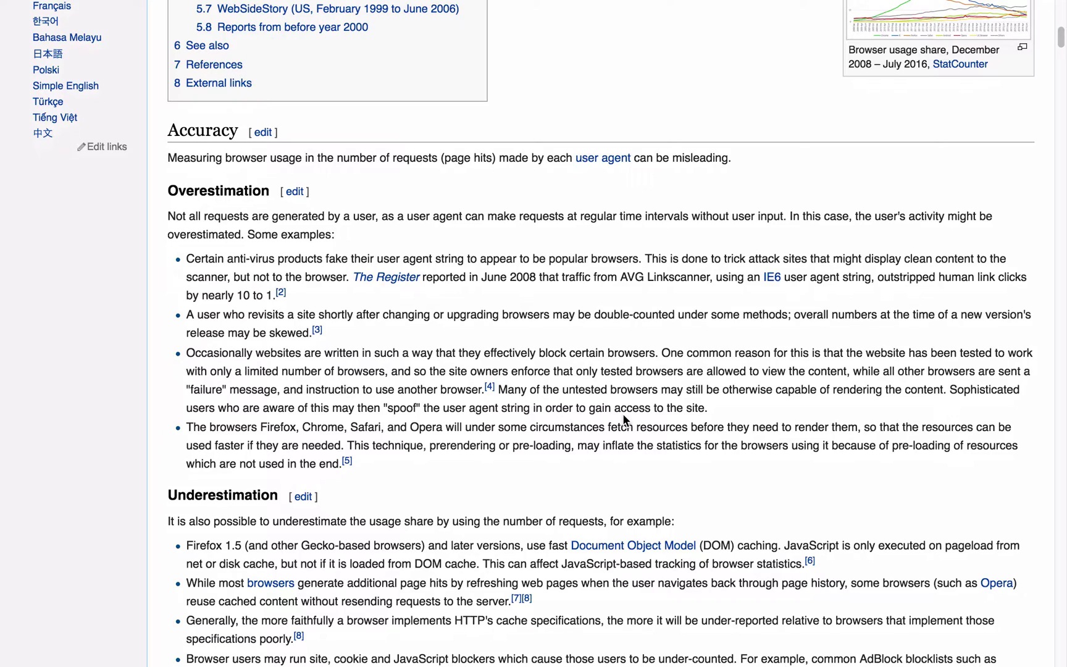
{"action": "scroll", "coordinate": [623, 414], "scroll_direction": "down", "scroll_amount": 12}
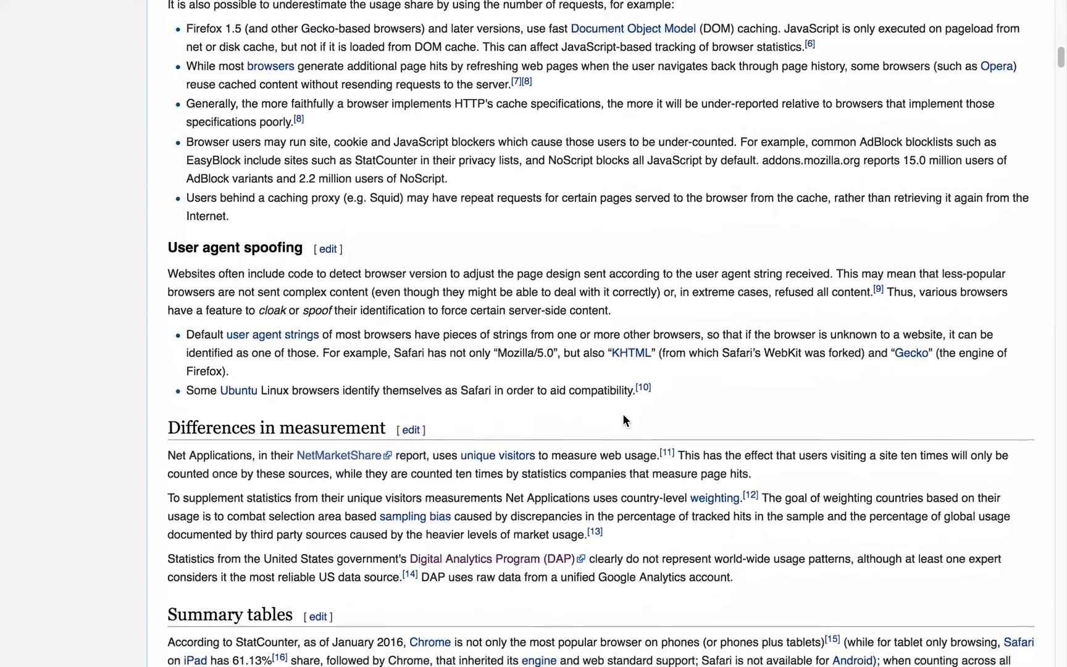
{"action": "scroll", "coordinate": [623, 414], "scroll_direction": "down", "scroll_amount": 4}
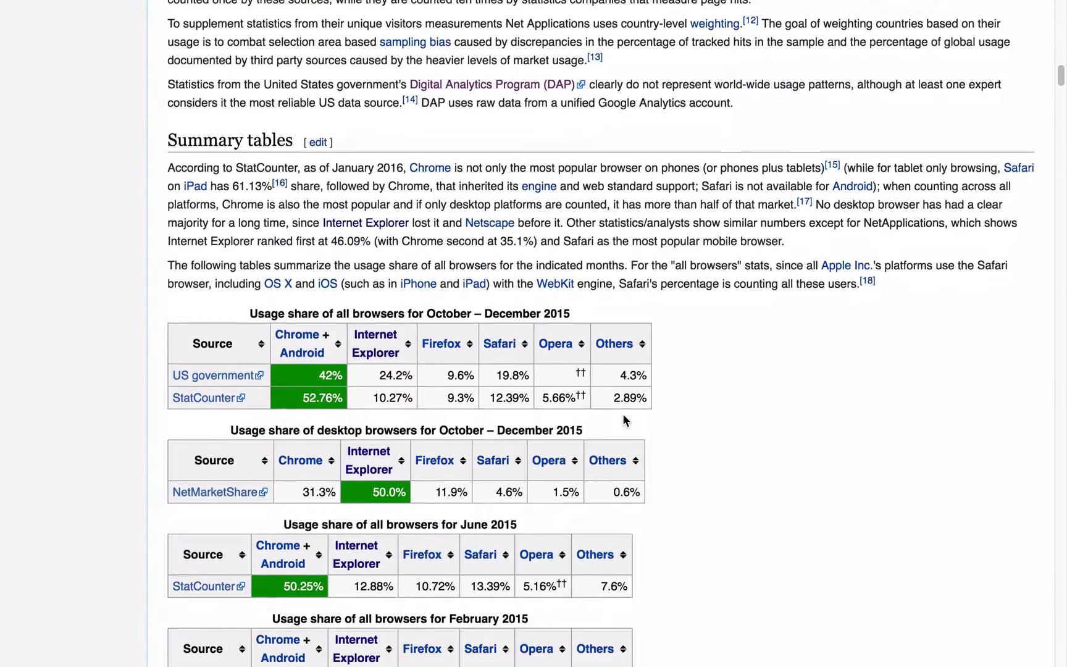
Highlight the word StatCounter in the Summary tables text and the US government's Internet Explorer share for October – December 2015
{"action": "double_click", "coordinate": [252, 132]}
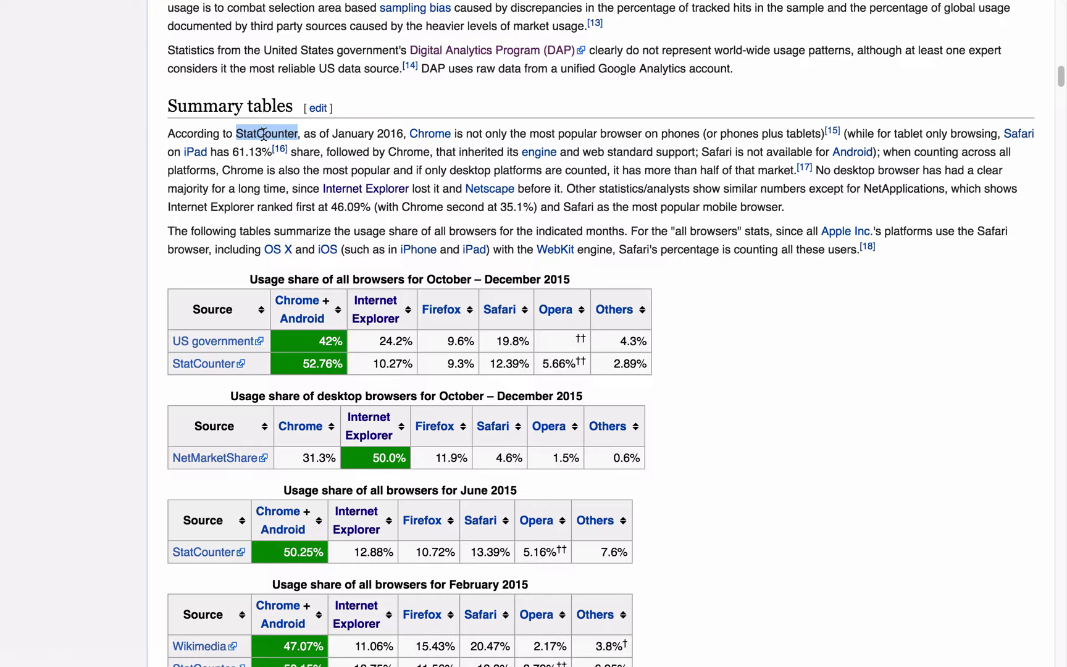
{"action": "scroll", "coordinate": [286, 165], "scroll_direction": "up", "scroll_amount": 3}
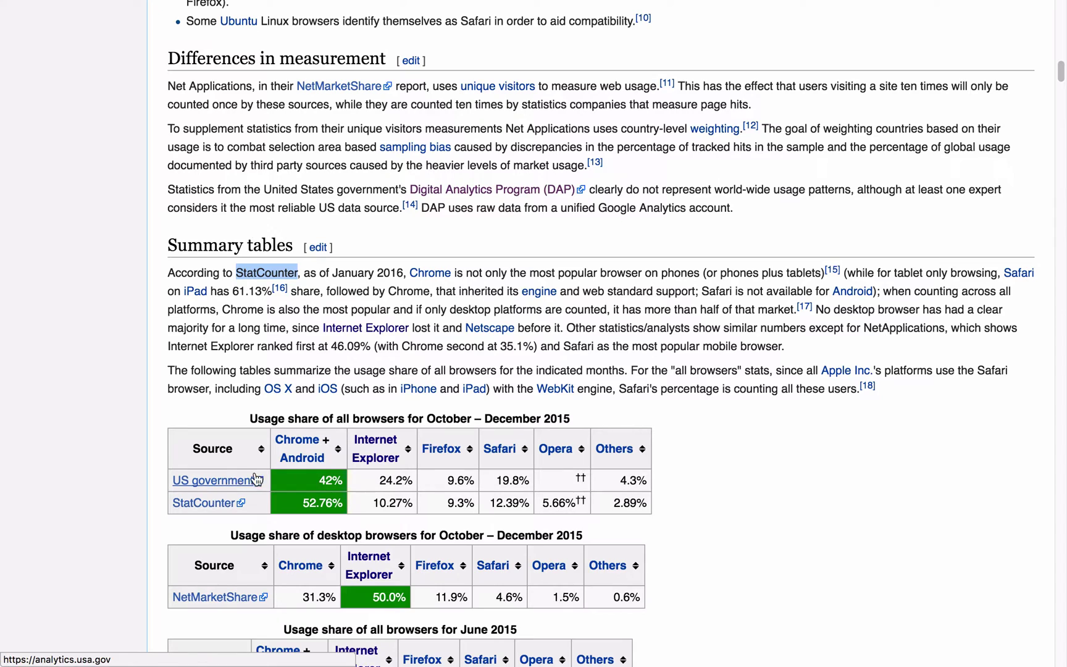
{"action": "left_click_drag", "start_coordinate": [377, 480], "coordinate": [412, 481]}
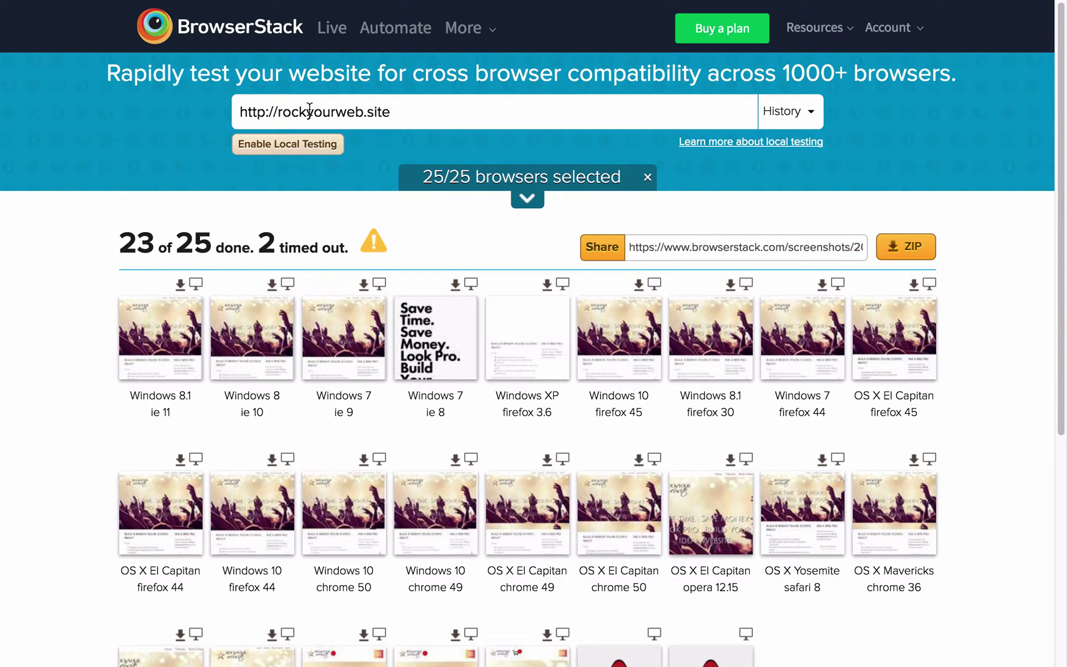
{"action": "scroll", "coordinate": [460, 553], "scroll_direction": "down", "scroll_amount": 4}
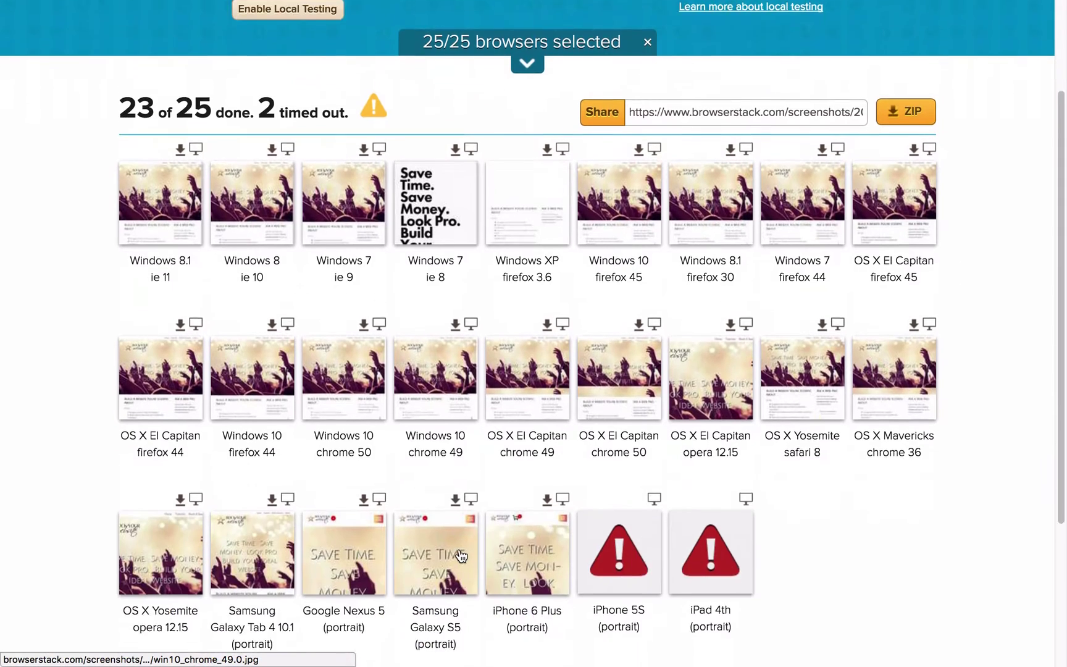
{"action": "scroll", "coordinate": [458, 549], "scroll_direction": "down", "scroll_amount": 2}
{"action": "scroll", "coordinate": [459, 549], "scroll_direction": "up", "scroll_amount": 3}
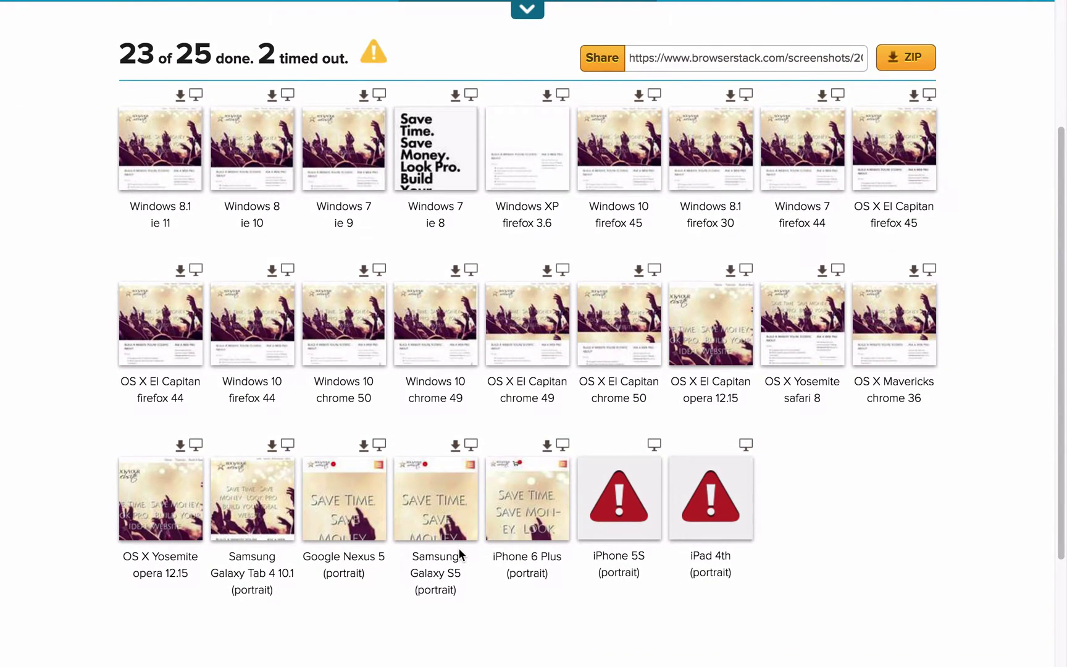
Highlight the word Windows in the Windows 10 chrome 49 label and S5 in the Samsung Galaxy S5 label, reviewing the BrowserStack screenshots
{"action": "double_click", "coordinate": [420, 378]}
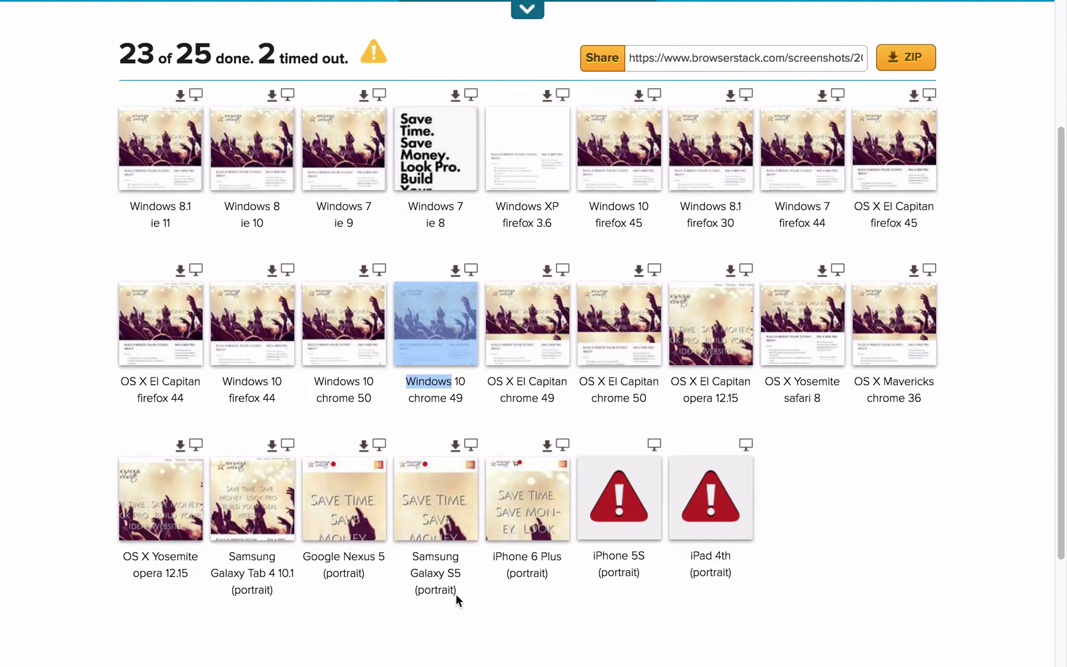
{"action": "double_click", "coordinate": [446, 578]}
{"action": "scroll", "coordinate": [446, 579], "scroll_direction": "up", "scroll_amount": 3}
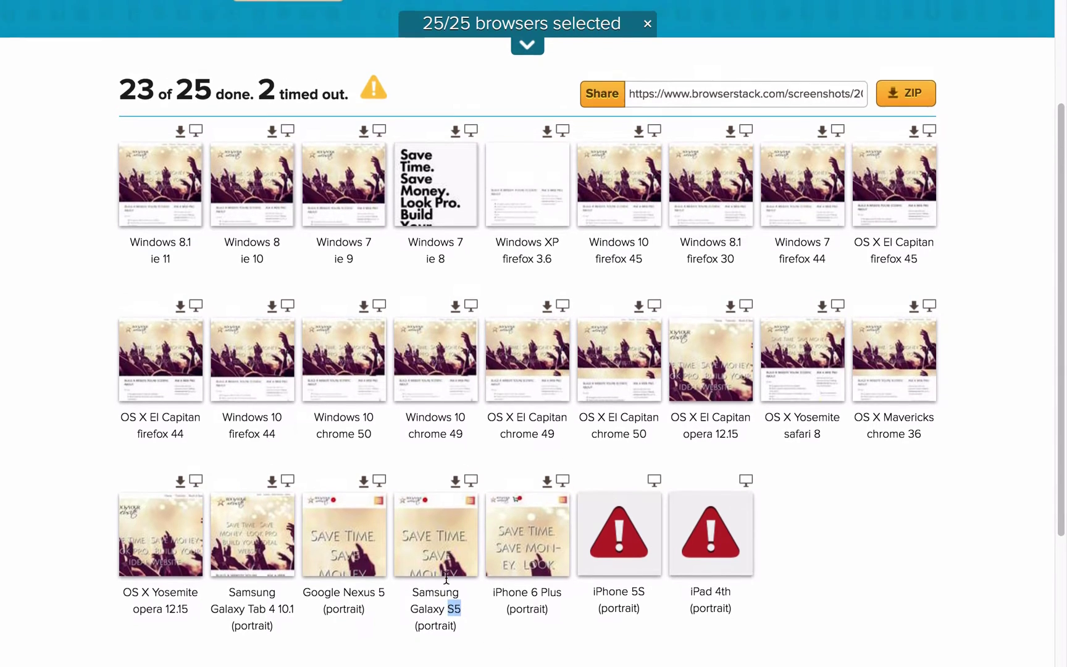
{"action": "scroll", "coordinate": [445, 579], "scroll_direction": "down", "scroll_amount": 2}
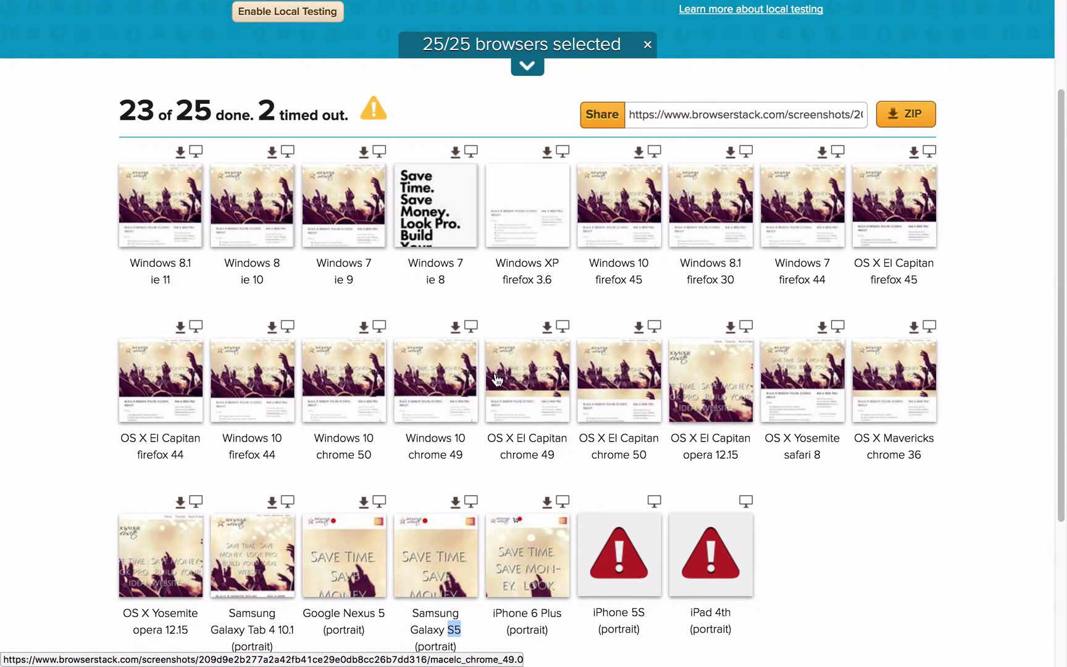
{"action": "scroll", "coordinate": [812, 374], "scroll_direction": "up", "scroll_amount": 3}
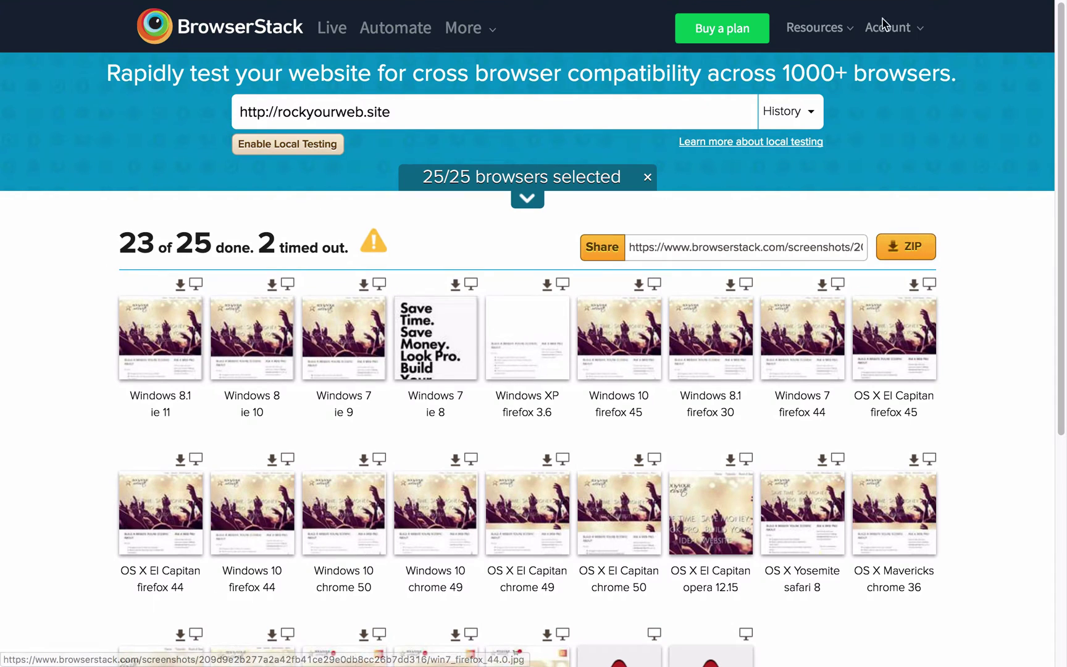
{"action": "mouse_move", "coordinate": [889, 5]}
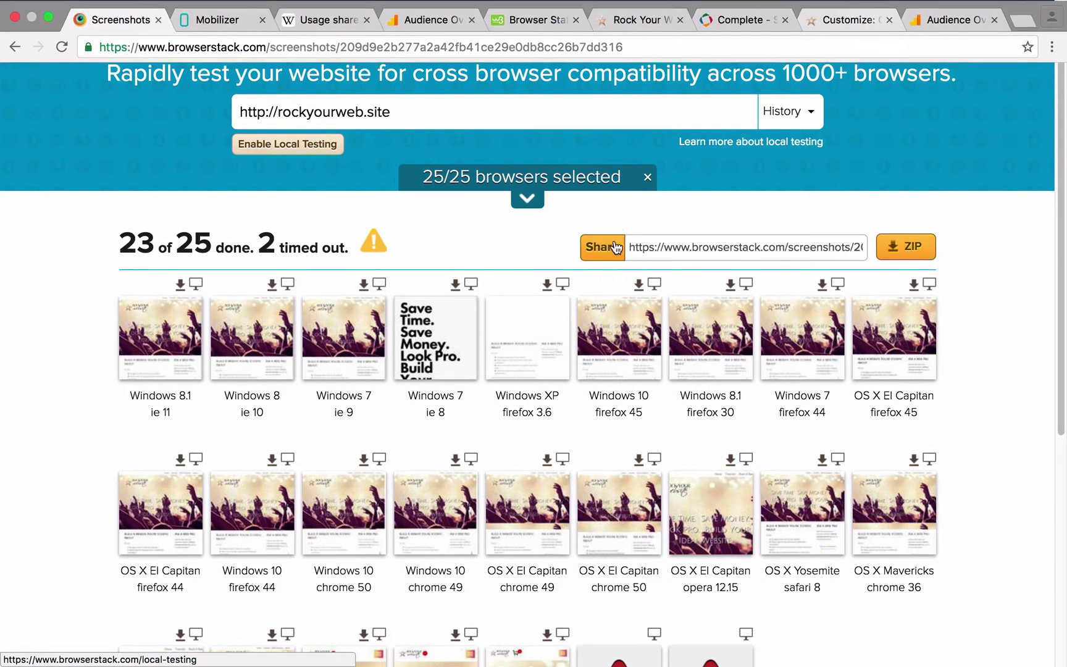
{"action": "left_click", "coordinate": [716, 34]}
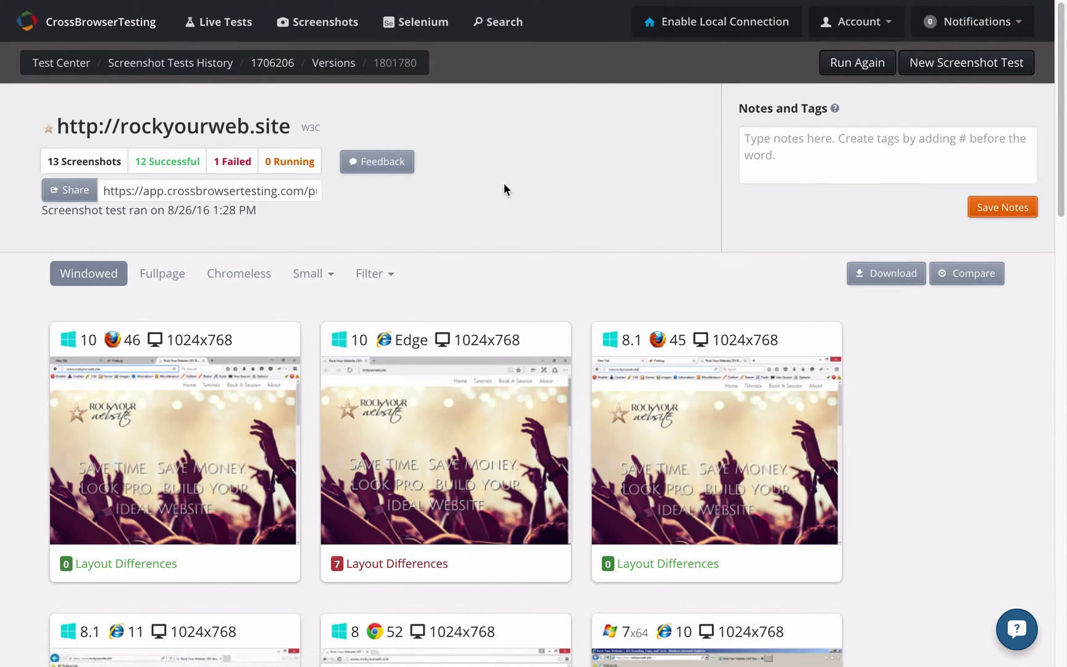
{"action": "scroll", "coordinate": [504, 187], "scroll_direction": "down", "scroll_amount": 3}
{"action": "scroll", "coordinate": [503, 186], "scroll_direction": "up", "scroll_amount": 2}
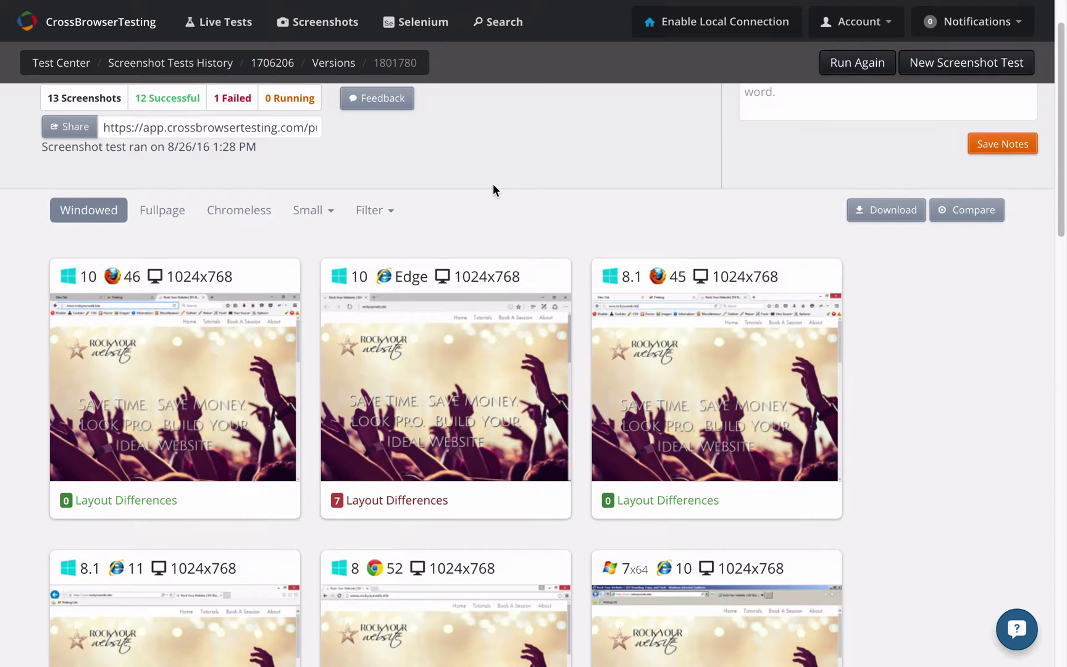
{"action": "scroll", "coordinate": [493, 184], "scroll_direction": "down", "scroll_amount": 5}
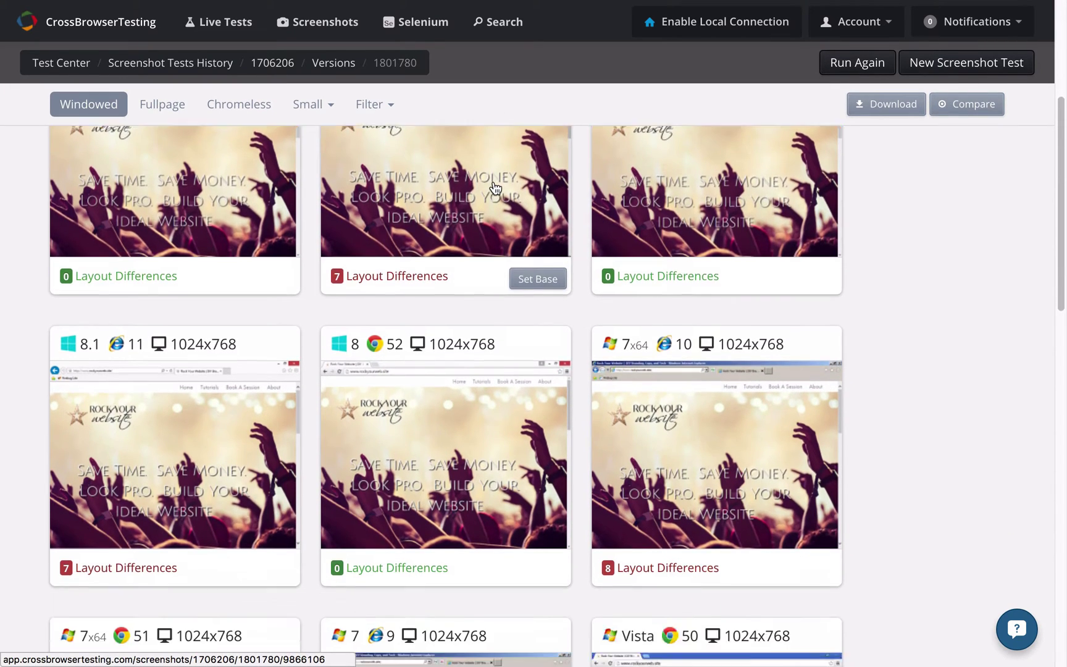
{"action": "scroll", "coordinate": [494, 187], "scroll_direction": "down", "scroll_amount": 3}
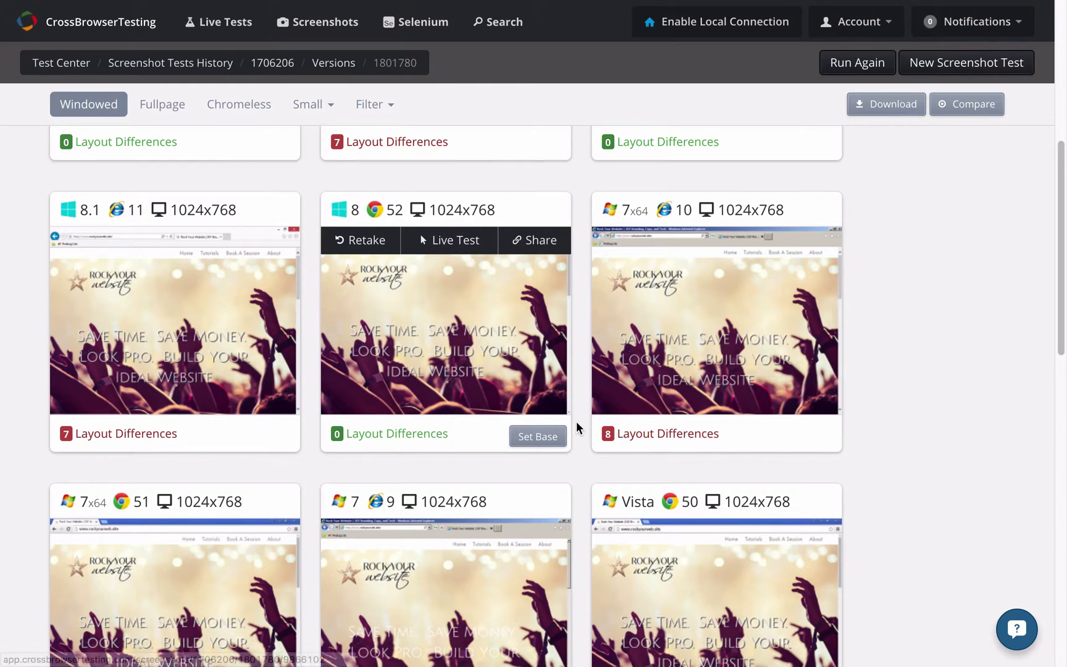
Set the Windows 8 Chrome 52 screenshot as the base comparison browser and check the layout differences of the others
{"action": "left_click", "coordinate": [532, 439]}
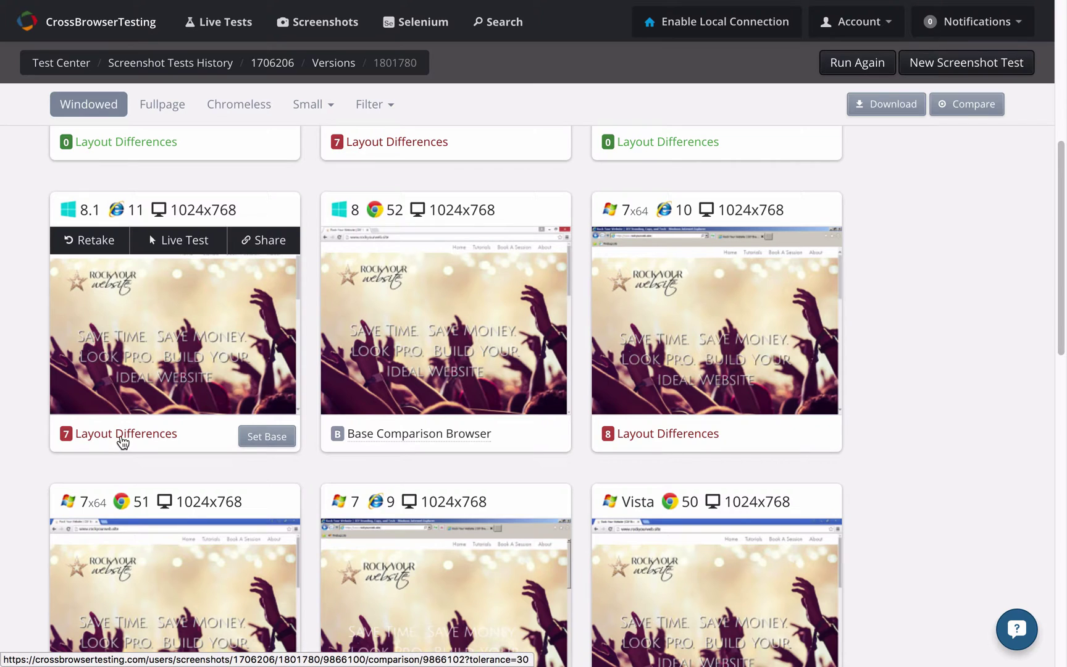
{"action": "scroll", "coordinate": [119, 442], "scroll_direction": "up", "scroll_amount": 5}
{"action": "scroll", "coordinate": [122, 440], "scroll_direction": "down", "scroll_amount": 4}
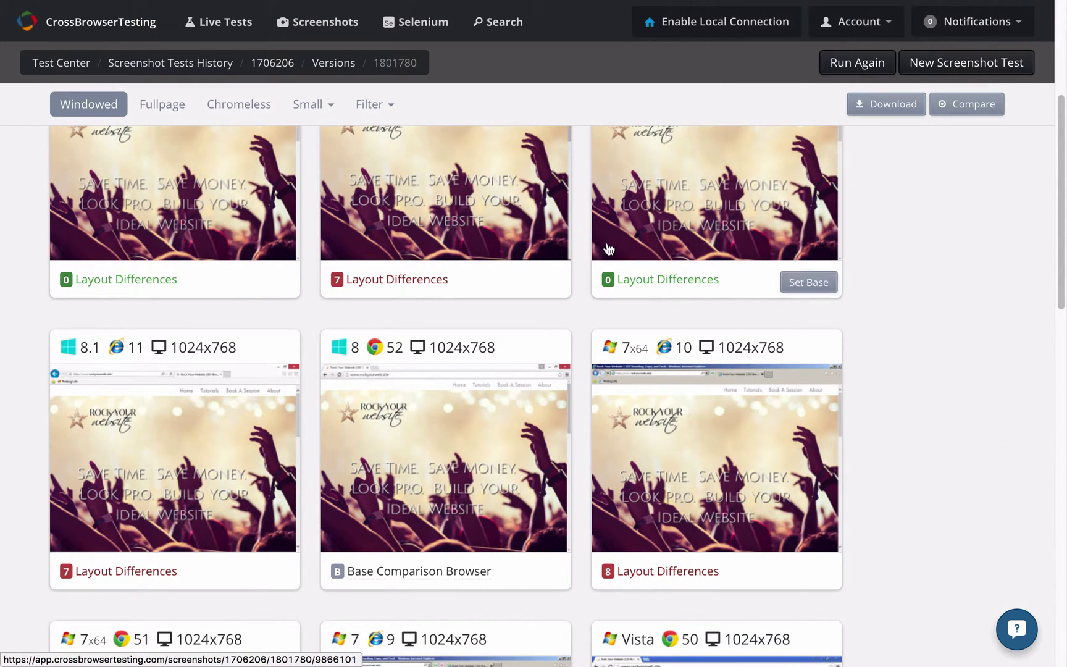
Open the layout differences for Windows 7 64-bit Internet Explorer 10 and compare both page renderings from header to footer
{"action": "scroll", "coordinate": [726, 294], "scroll_direction": "down", "scroll_amount": 2}
{"action": "scroll", "coordinate": [726, 292], "scroll_direction": "down", "scroll_amount": 5}
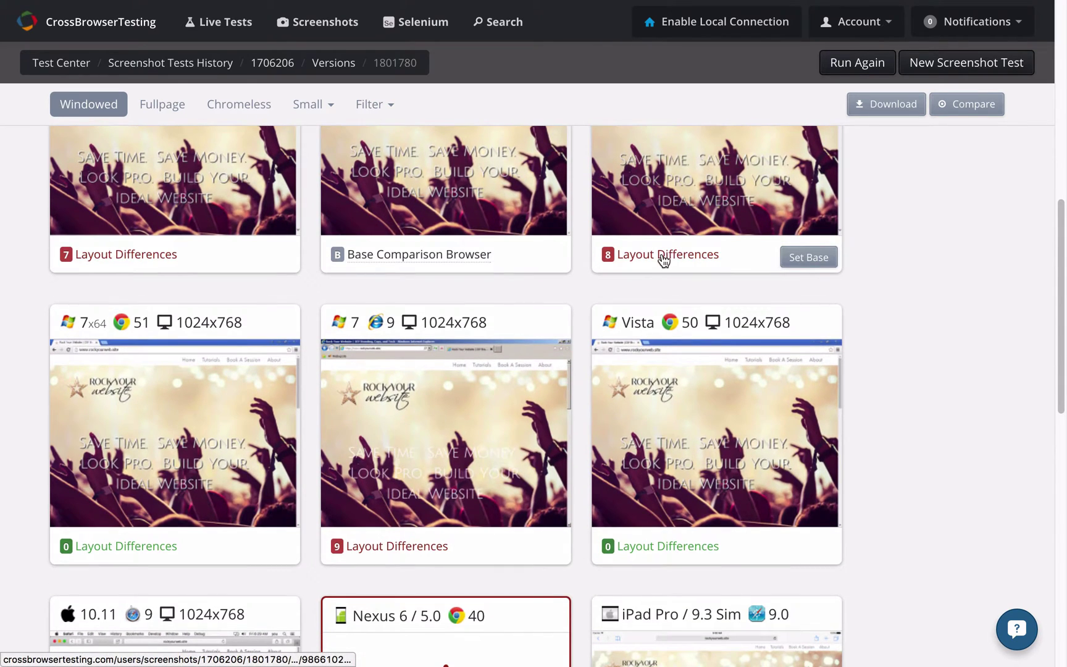
{"action": "left_click", "coordinate": [663, 256]}
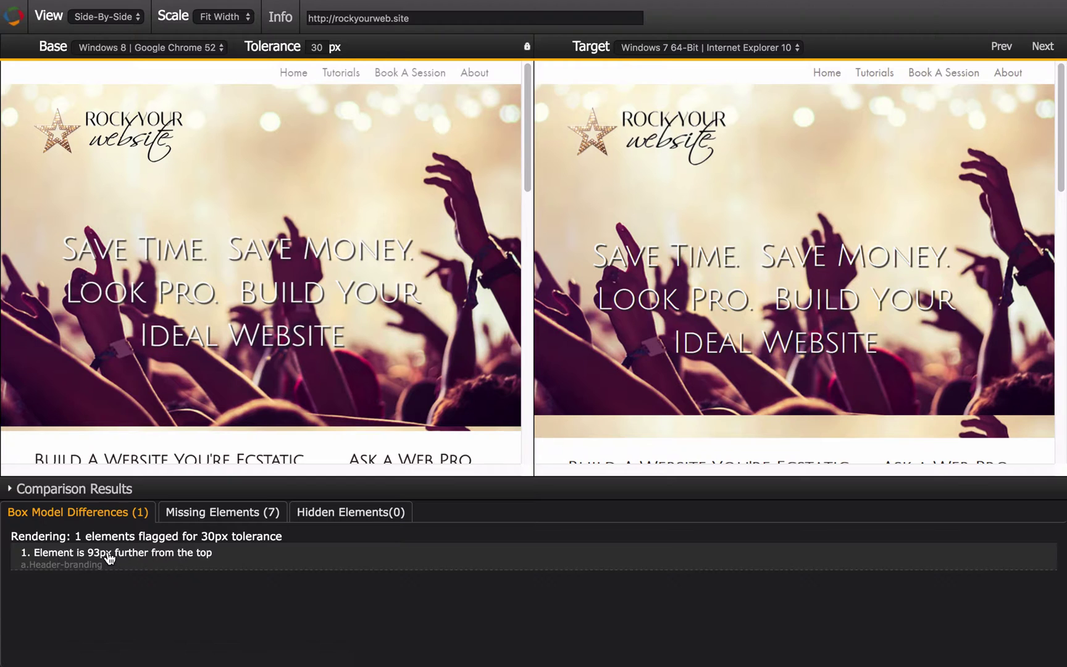
{"action": "scroll", "coordinate": [428, 303], "scroll_direction": "down", "scroll_amount": 5}
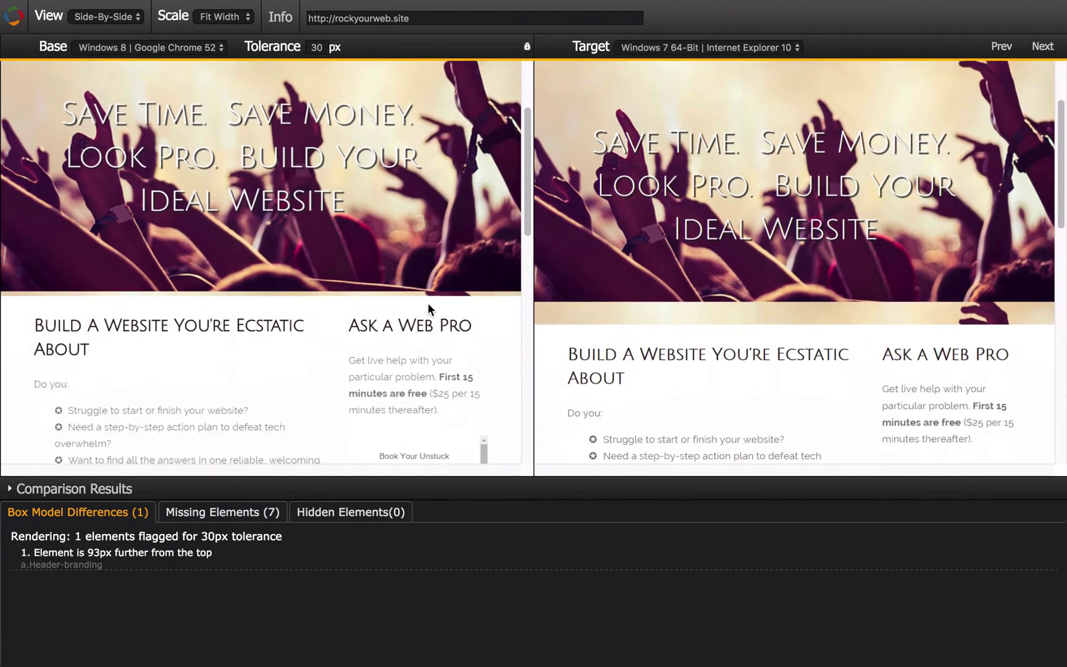
{"action": "scroll", "coordinate": [429, 308], "scroll_direction": "down", "scroll_amount": 10}
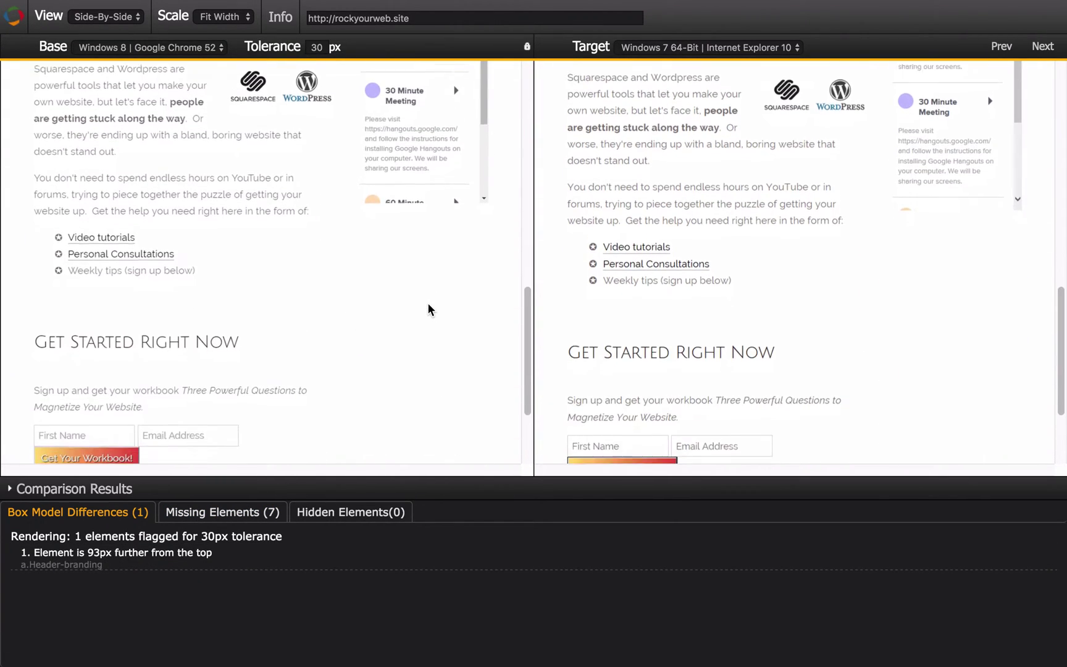
{"action": "scroll", "coordinate": [430, 309], "scroll_direction": "down", "scroll_amount": 5}
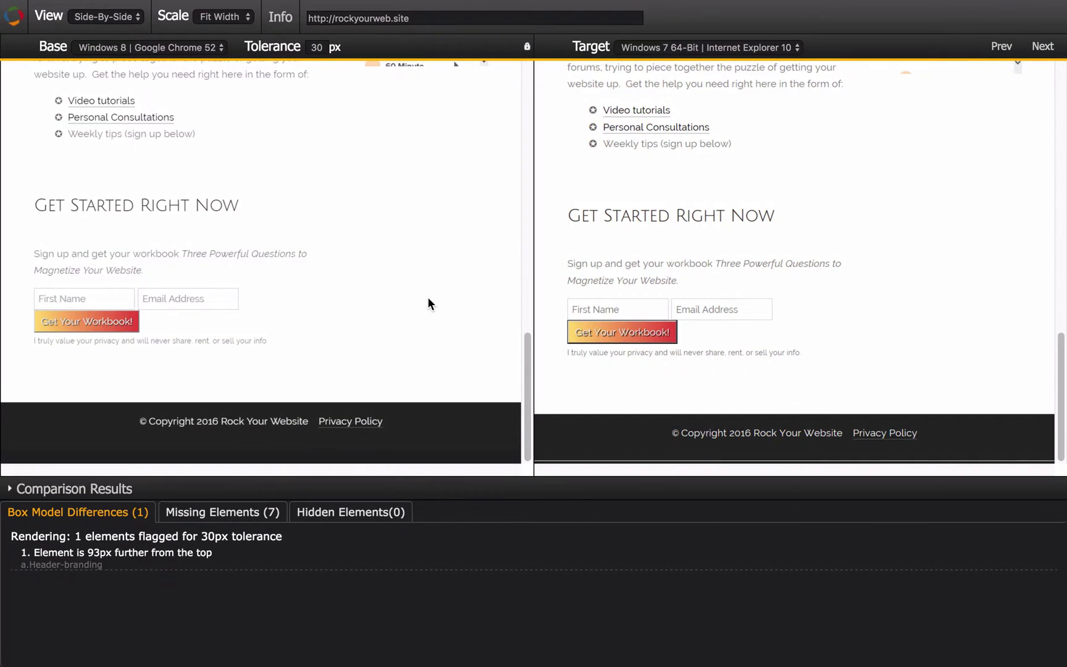
{"action": "scroll", "coordinate": [435, 334], "scroll_direction": "up", "scroll_amount": 20}
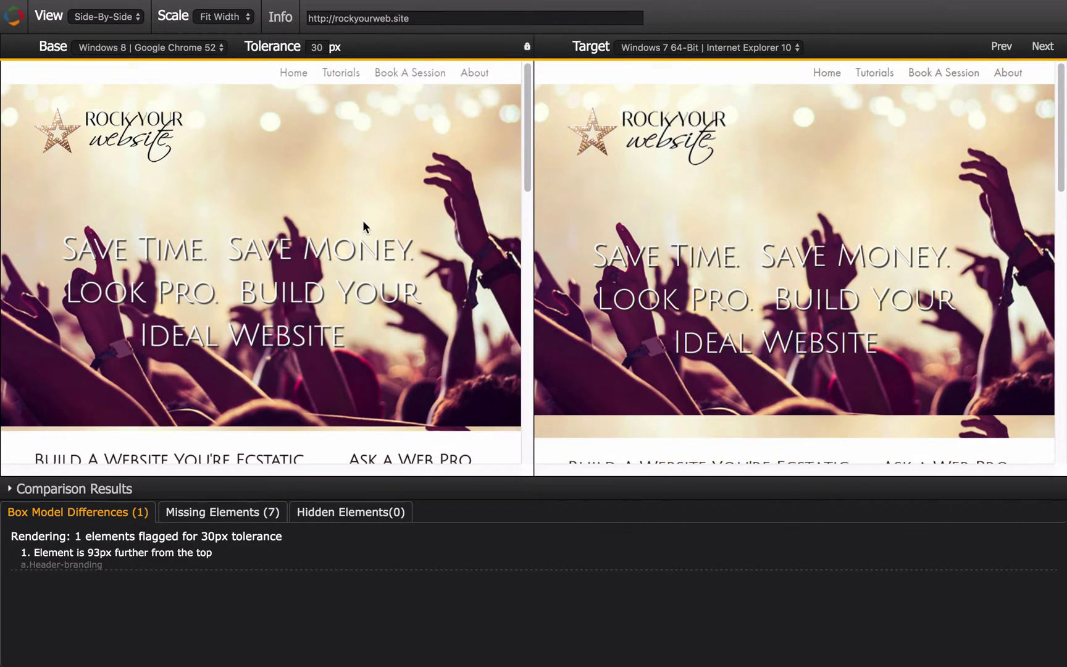
Compare the lower edge of the banner image between the Chrome 52 base and the Internet Explorer 10 target
{"action": "scroll", "coordinate": [363, 222], "scroll_direction": "down", "scroll_amount": 2}
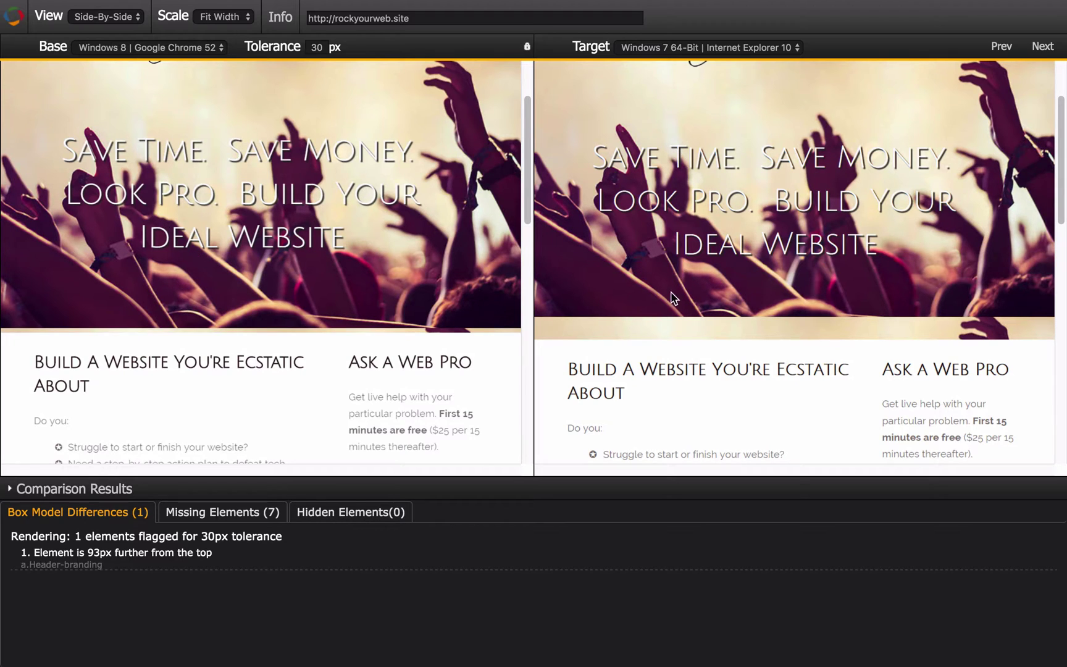
{"action": "scroll", "coordinate": [668, 293], "scroll_direction": "down", "scroll_amount": 1}
{"action": "scroll", "coordinate": [667, 292], "scroll_direction": "up", "scroll_amount": 1}
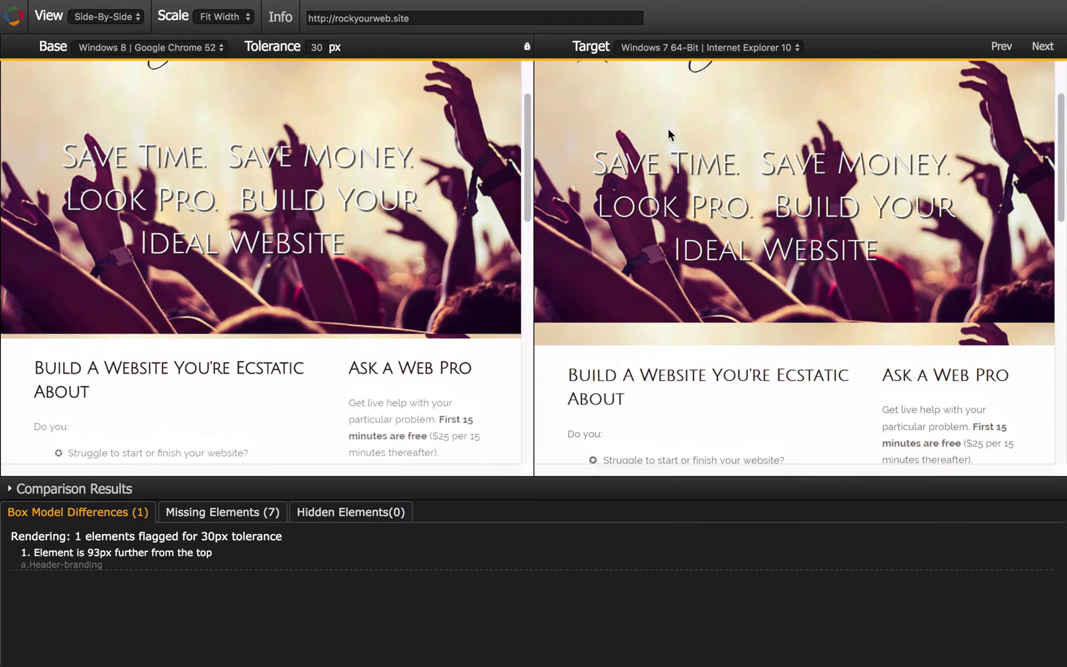
{"action": "scroll", "coordinate": [591, 163], "scroll_direction": "up", "scroll_amount": 3}
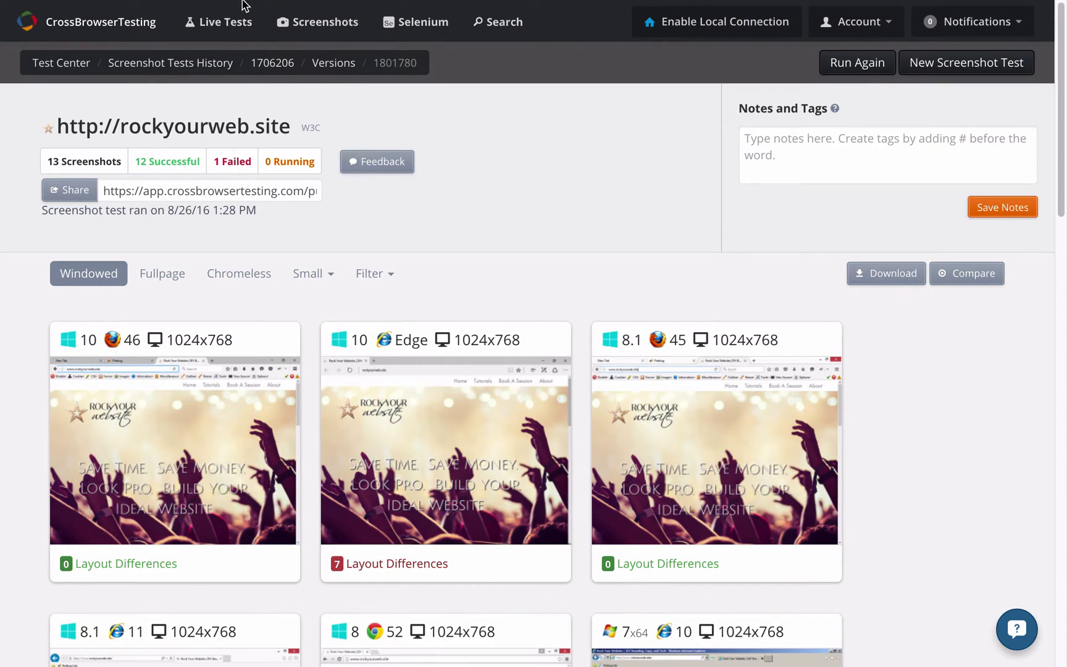
Open the CrossBrowserTesting Test Center and highlight the remaining test minutes of the free trial
{"action": "left_click", "coordinate": [124, 24]}
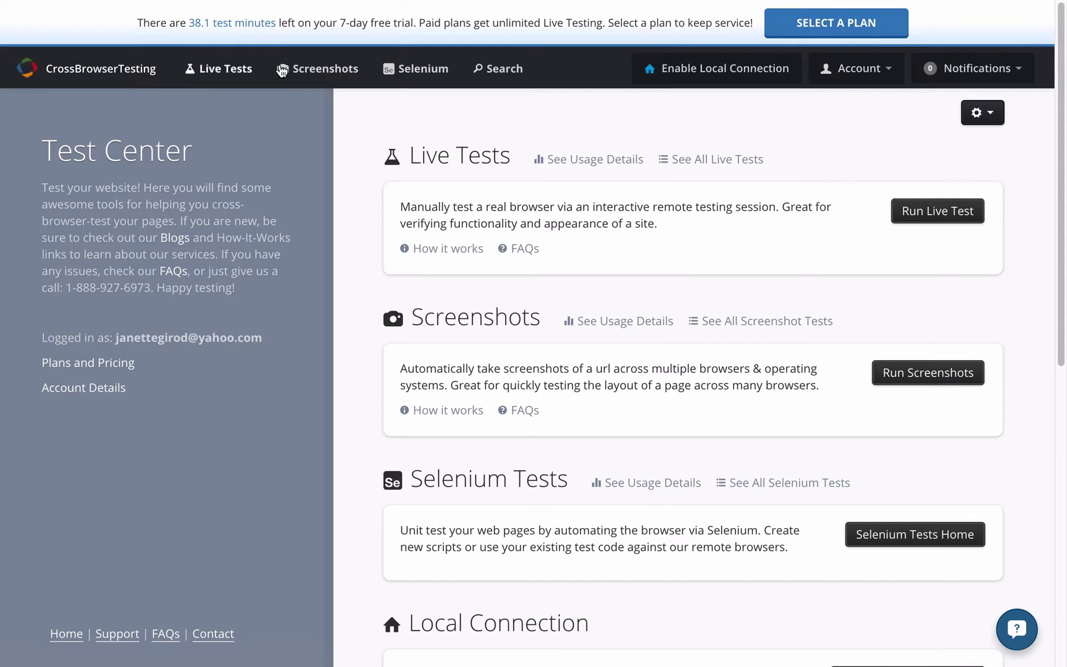
{"action": "mouse_move", "coordinate": [320, 70]}
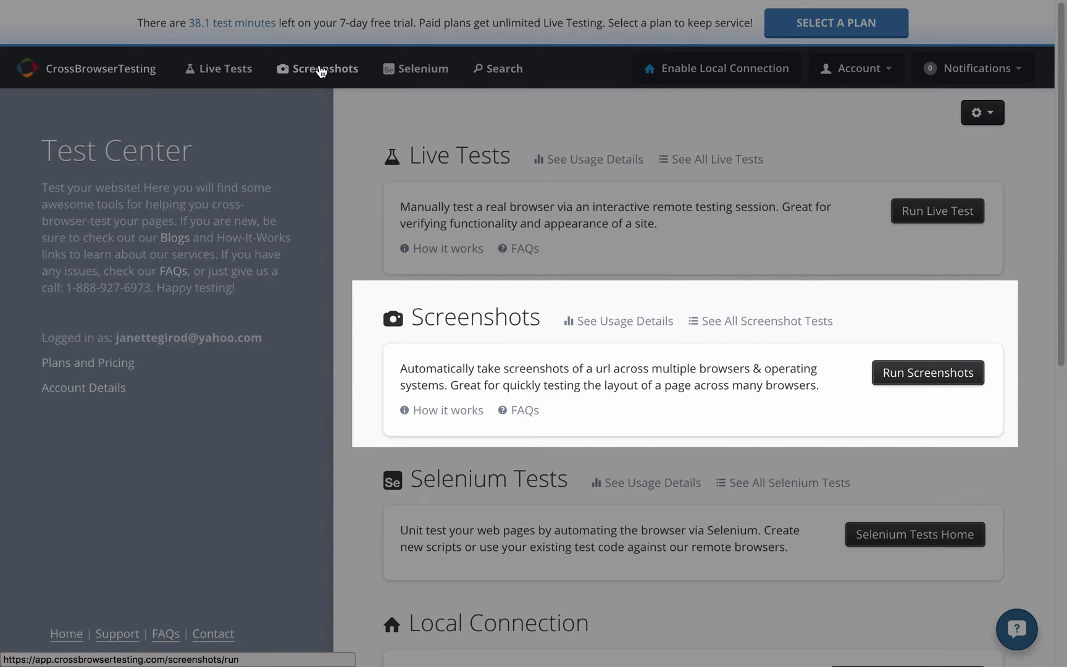
{"action": "left_click", "coordinate": [320, 70]}
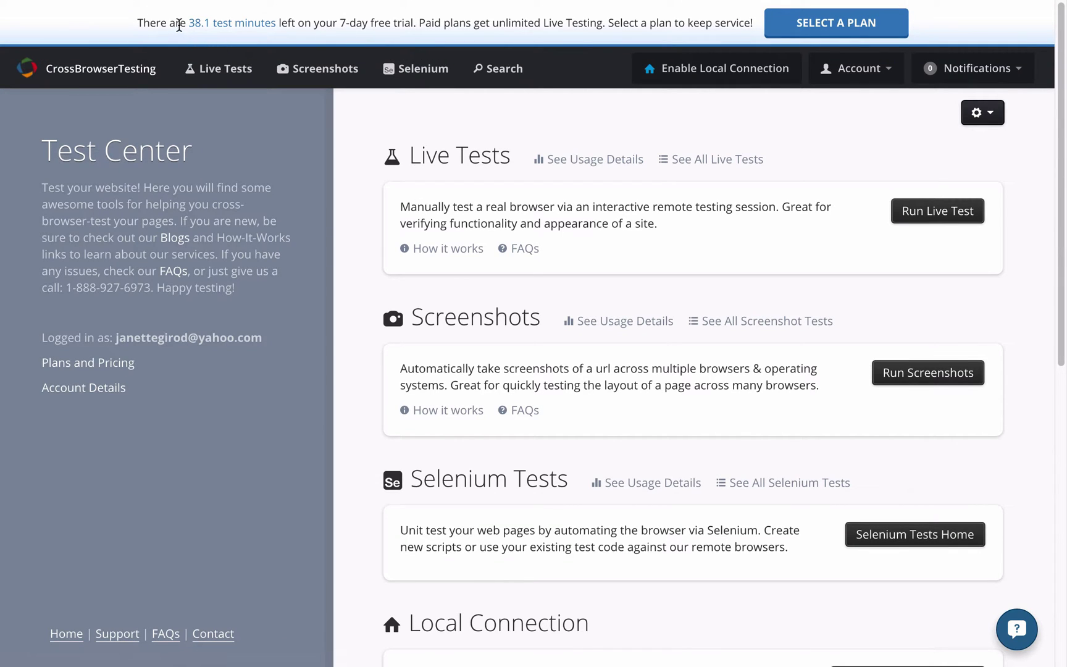
{"action": "left_click_drag", "start_coordinate": [187, 22], "coordinate": [275, 23]}
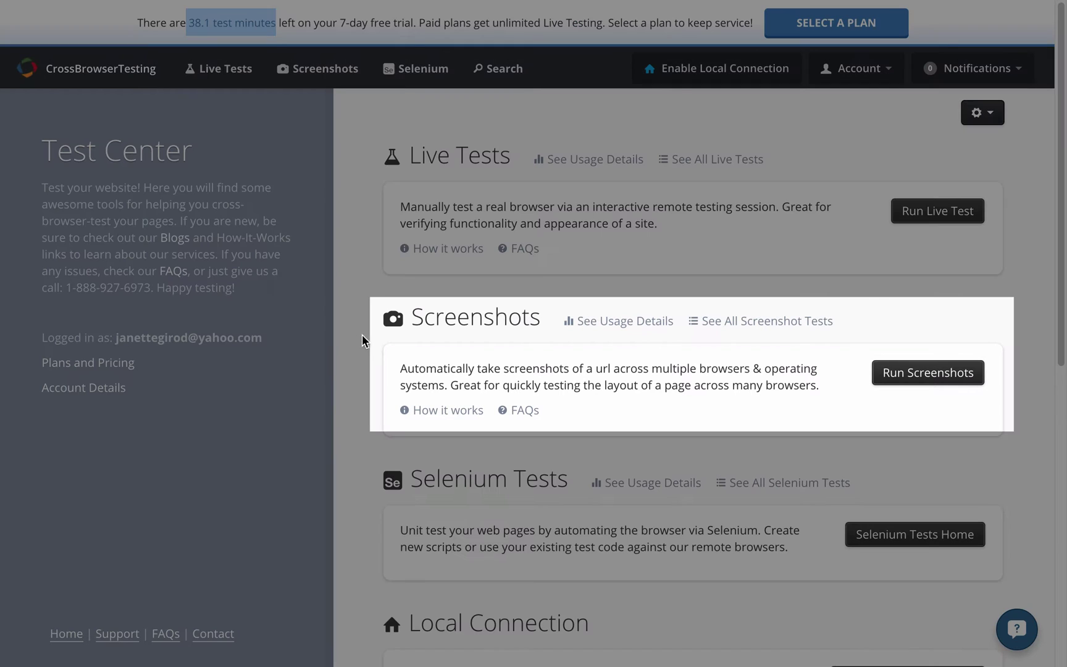
Run a new screenshot test of rockyourweb.site on the popular browsers, adding Chrome 52x64 on Mac OSX 10.11
{"action": "left_click", "coordinate": [315, 70]}
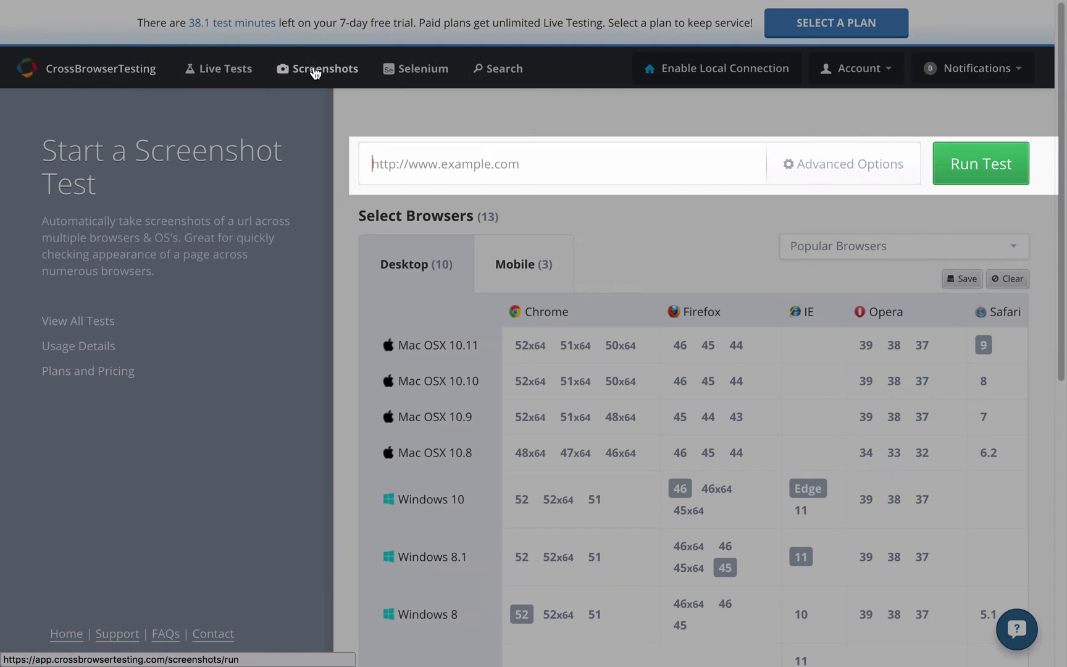
{"action": "left_click", "coordinate": [438, 167]}
{"action": "type", "text": "rockyourweb.site"}
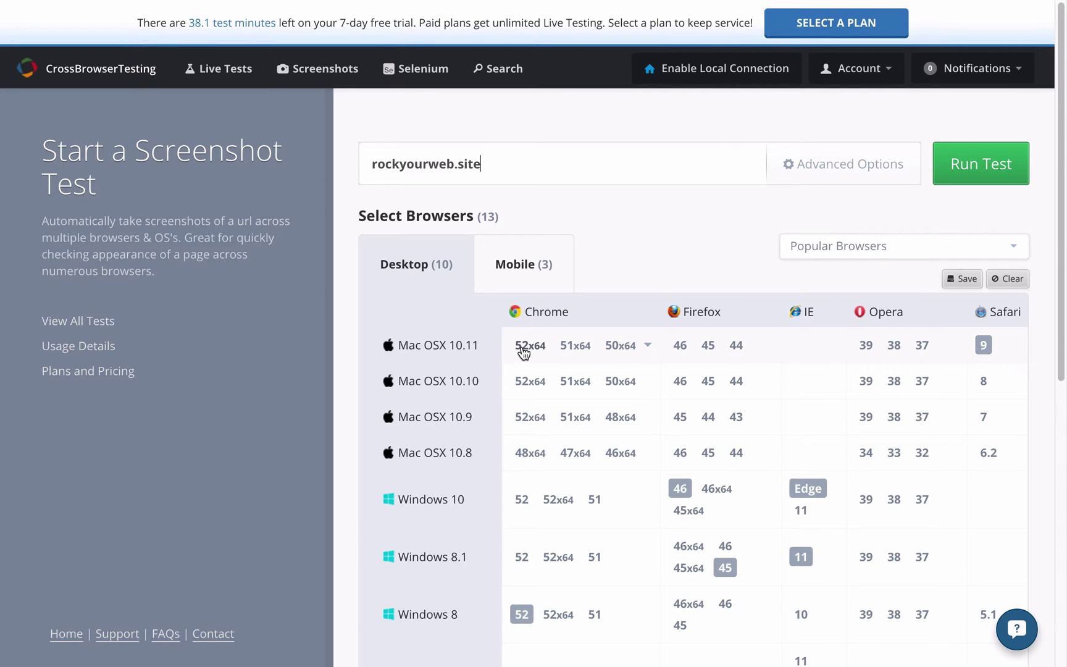
{"action": "left_click", "coordinate": [526, 351]}
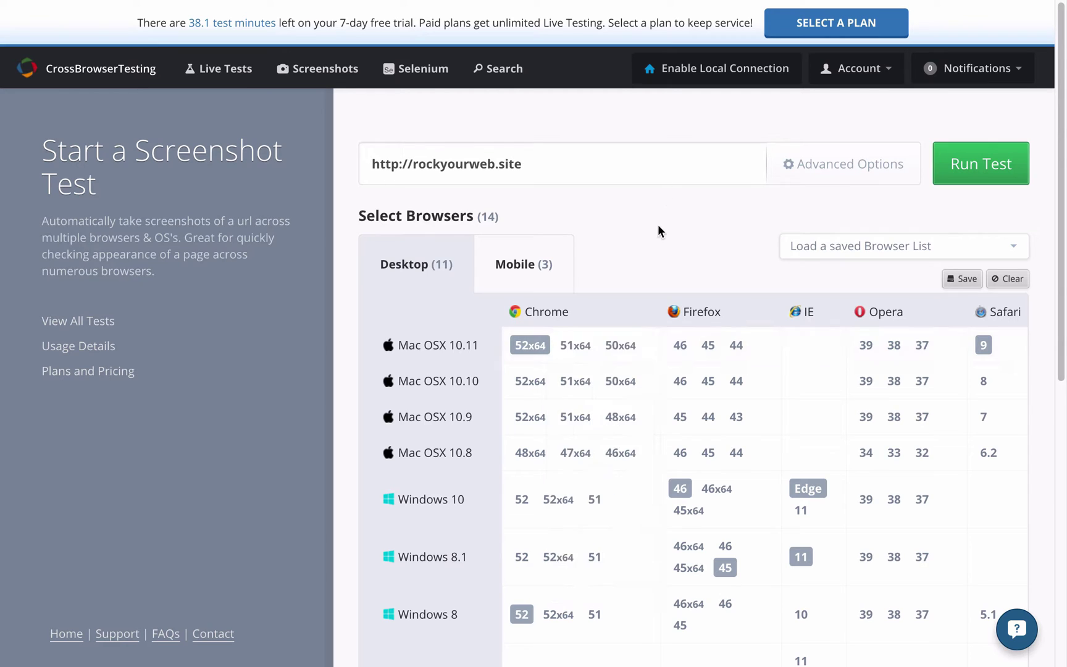
{"action": "scroll", "coordinate": [657, 224], "scroll_direction": "down", "scroll_amount": 8}
{"action": "left_click", "coordinate": [980, 475]}
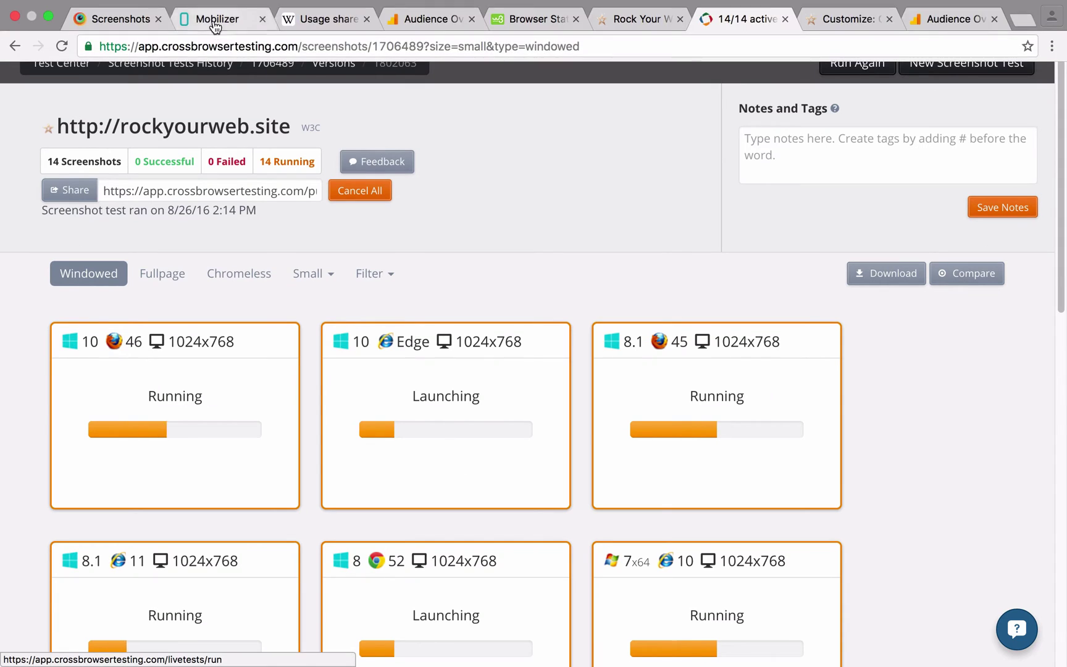
Go to a live test of rockyourweb.site in Safari 9 on Mac 10.11 and inspect the page from header to footer
{"action": "right_click", "coordinate": [231, 31]}
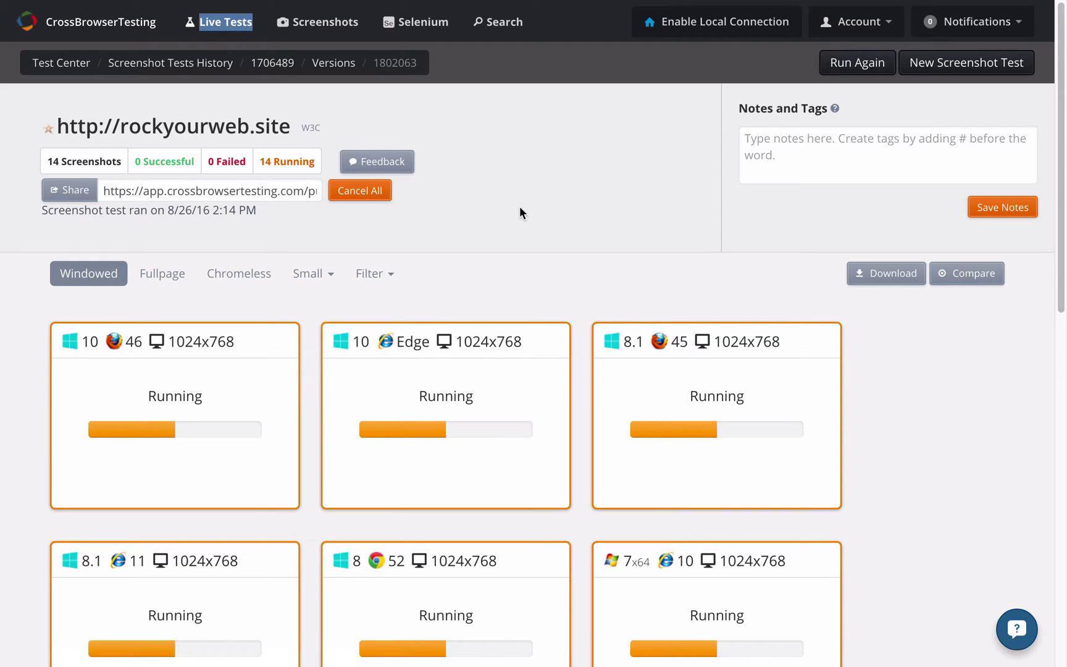
{"action": "key", "text": "ctrl+Tab"}
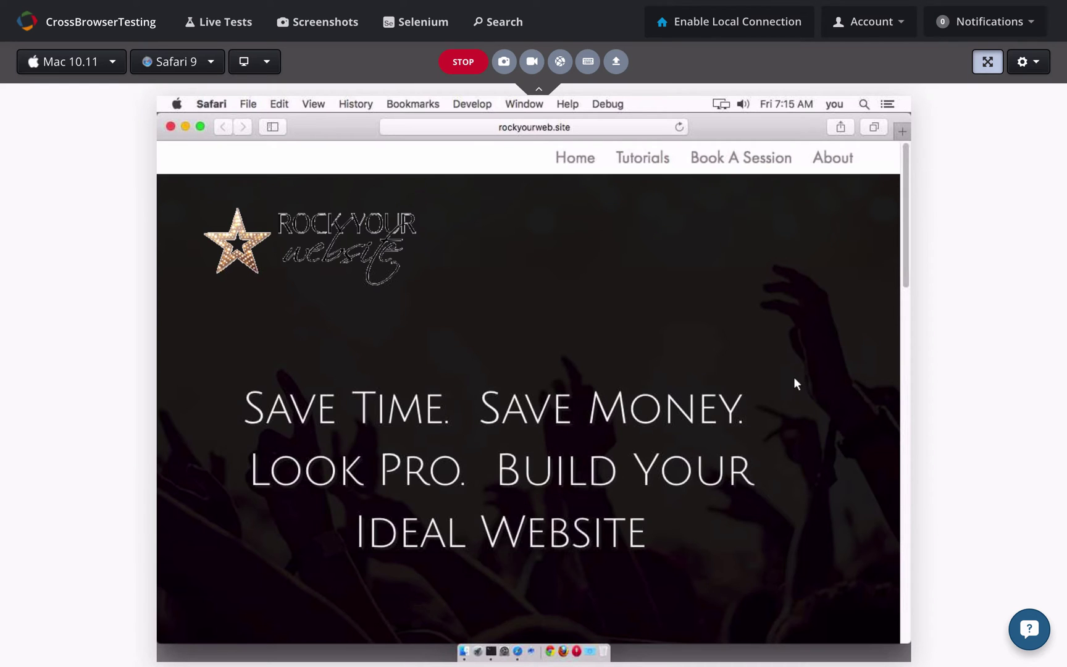
{"action": "scroll", "coordinate": [624, 401], "scroll_direction": "down", "scroll_amount": 2}
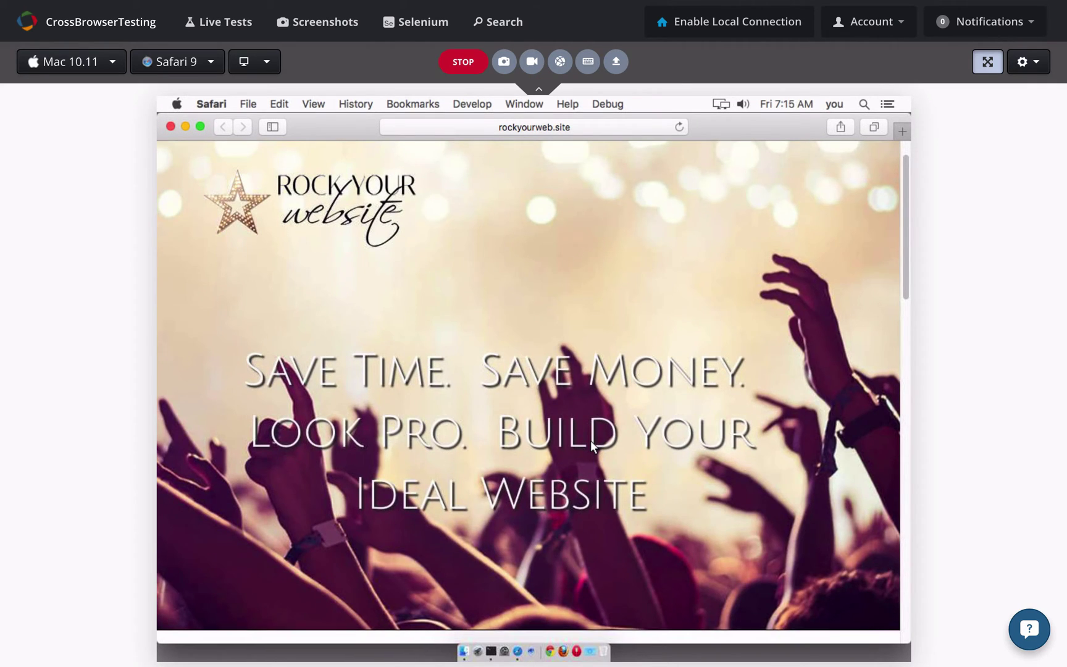
{"action": "scroll", "coordinate": [593, 446], "scroll_direction": "down", "scroll_amount": 15}
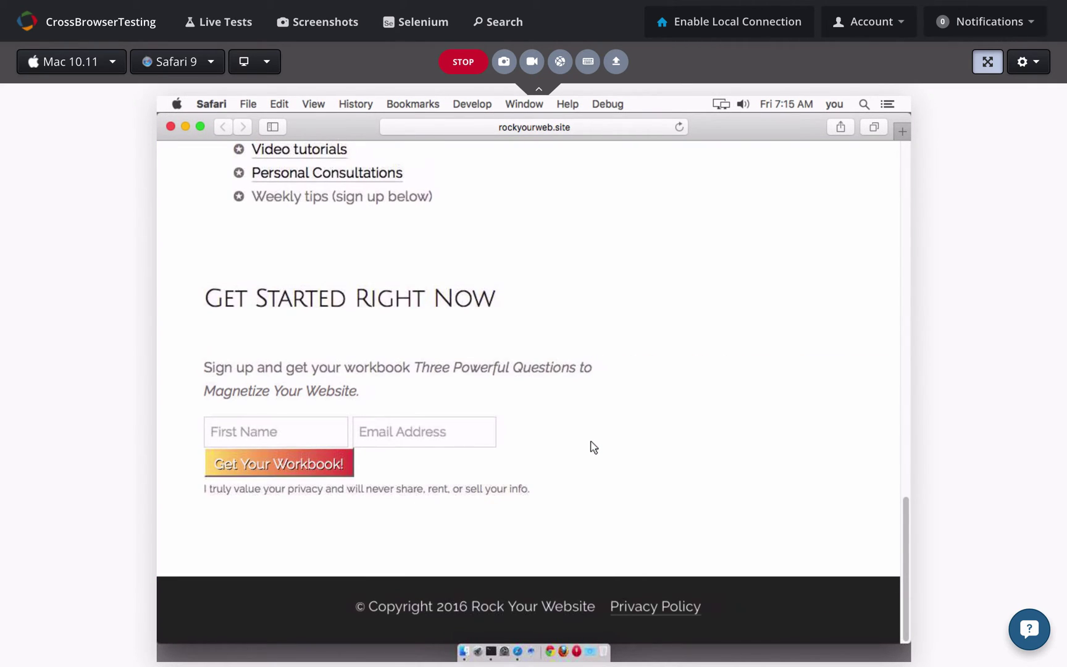
{"action": "scroll", "coordinate": [593, 446], "scroll_direction": "up", "scroll_amount": 15}
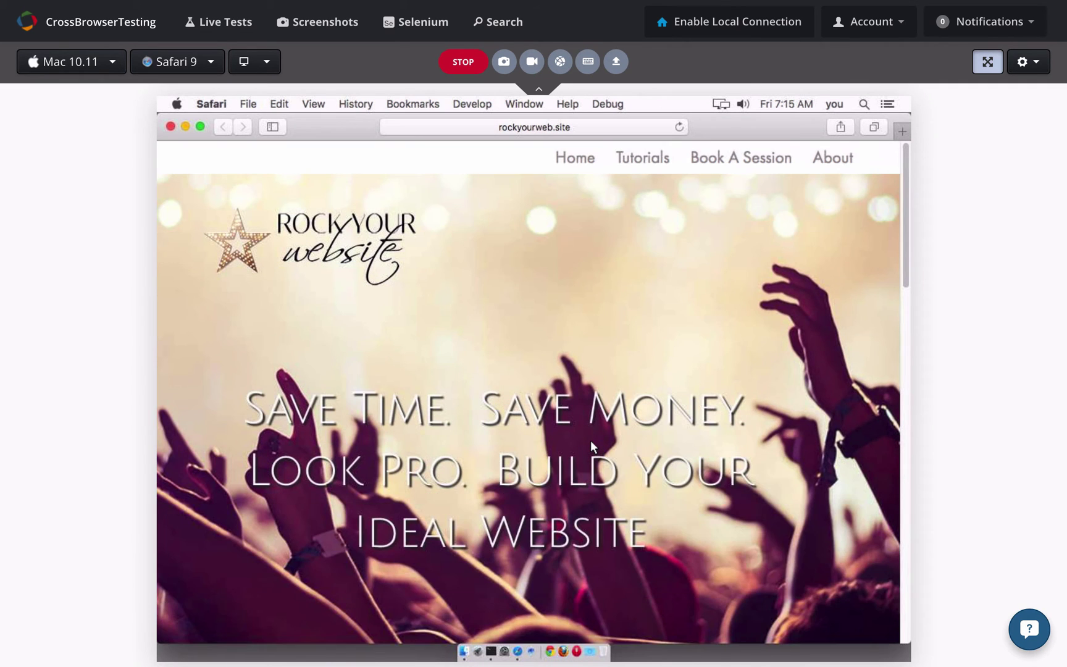
{"action": "scroll", "coordinate": [592, 447], "scroll_direction": "down", "scroll_amount": 3}
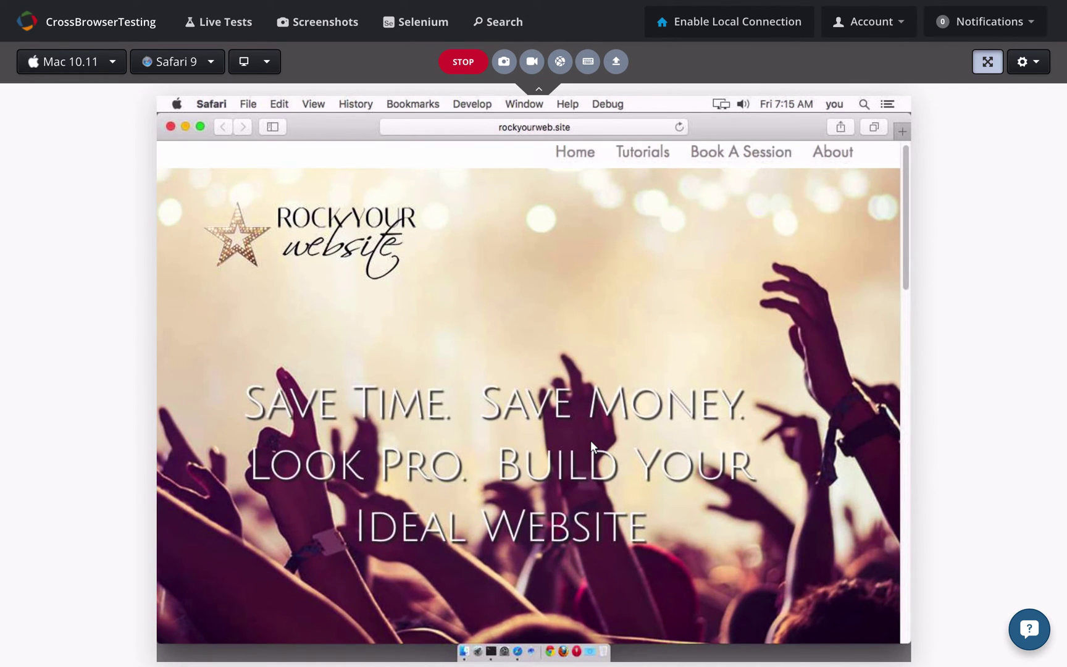
{"action": "scroll", "coordinate": [591, 446], "scroll_direction": "down", "scroll_amount": 15}
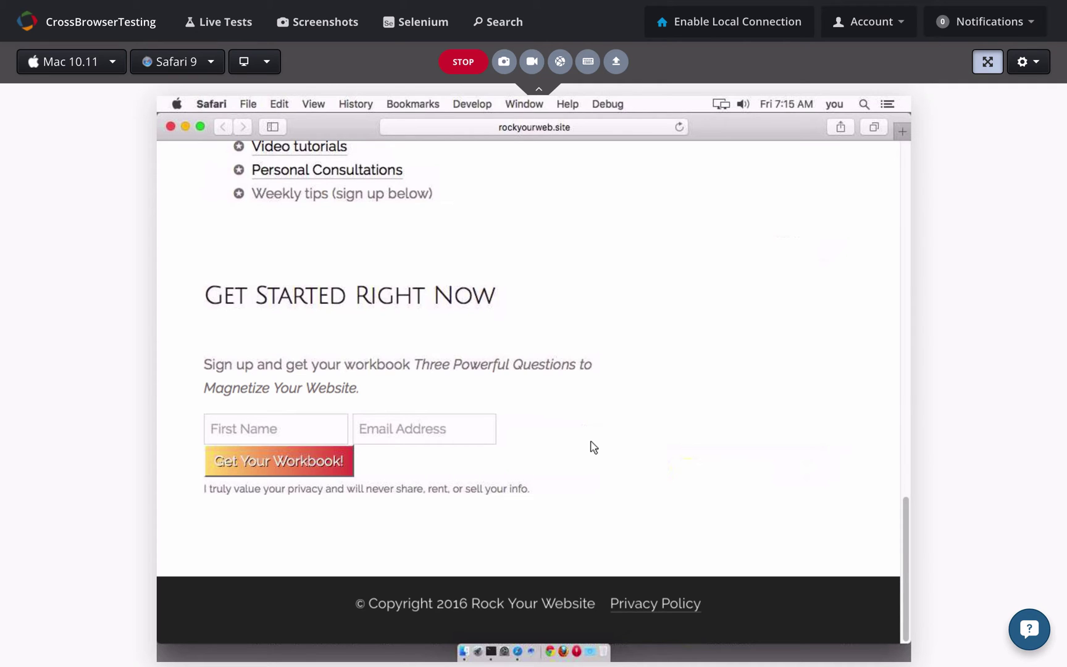
Return to the rockyourweb.site screenshot test results and set Chrome 52x64 on Mac OSX 10.11 as the base comparison browser
{"action": "mouse_move", "coordinate": [560, 5]}
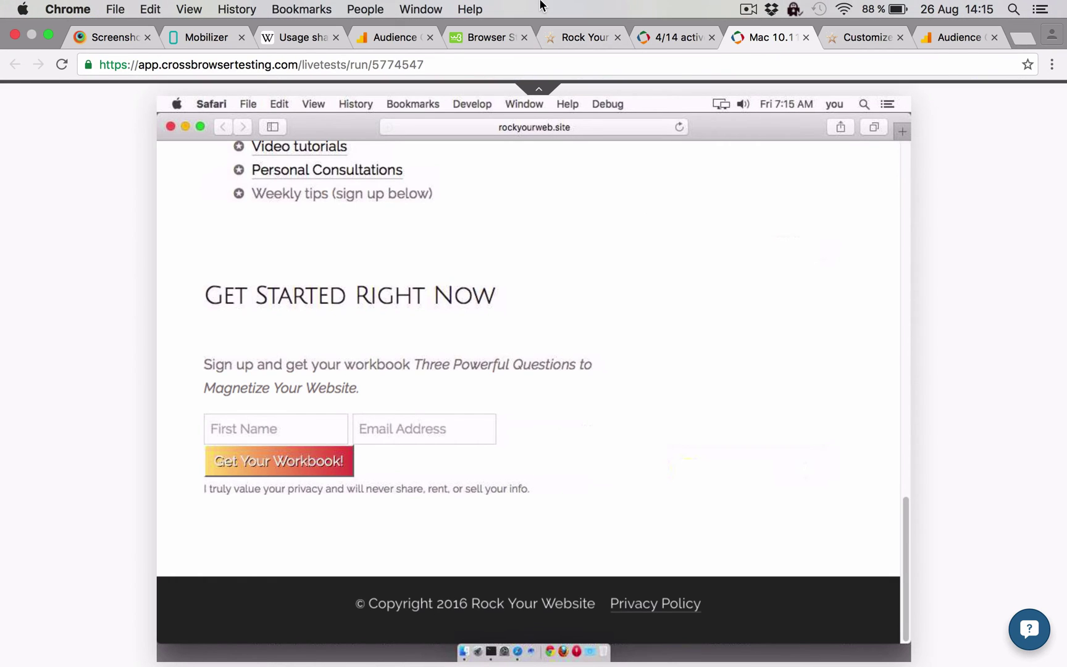
{"action": "left_click", "coordinate": [674, 38]}
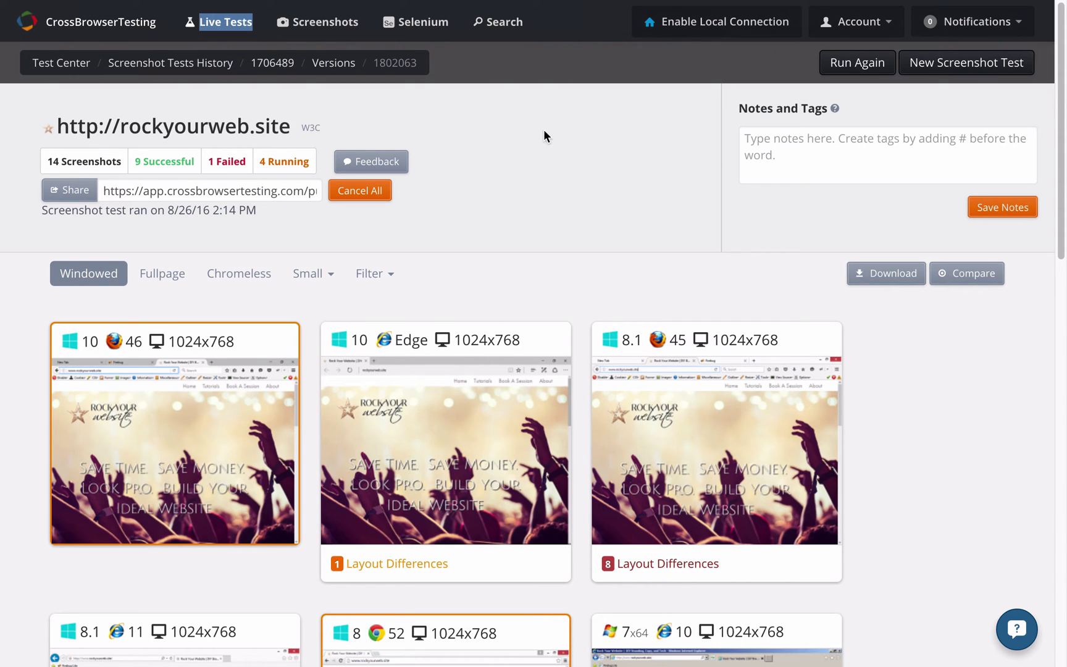
{"action": "scroll", "coordinate": [520, 204], "scroll_direction": "down", "scroll_amount": 10}
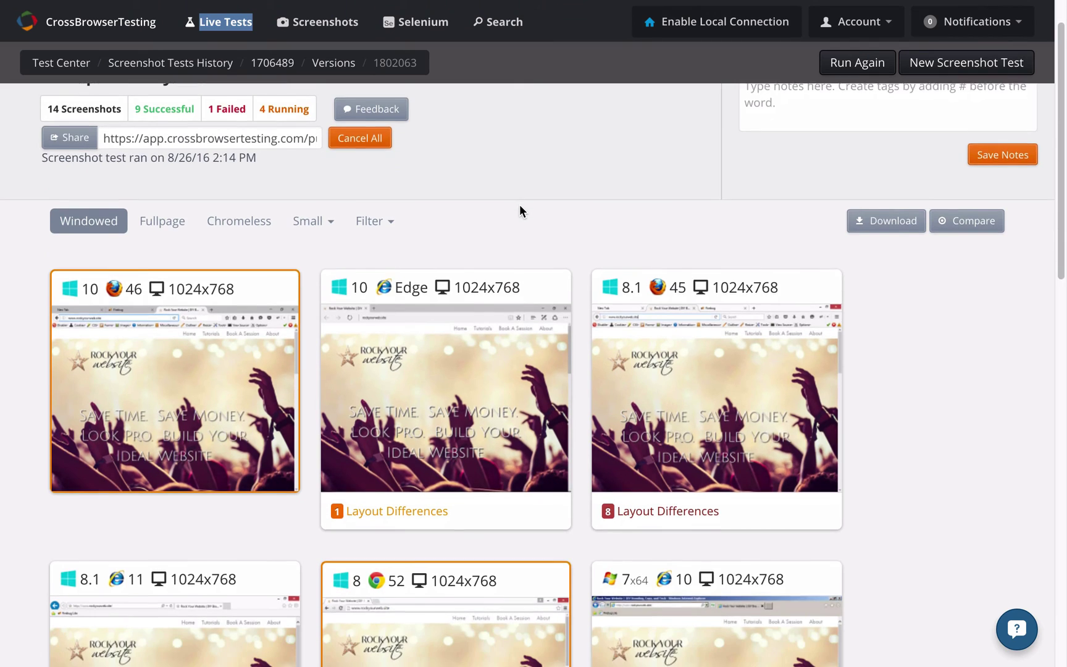
{"action": "scroll", "coordinate": [519, 204], "scroll_direction": "down", "scroll_amount": 5}
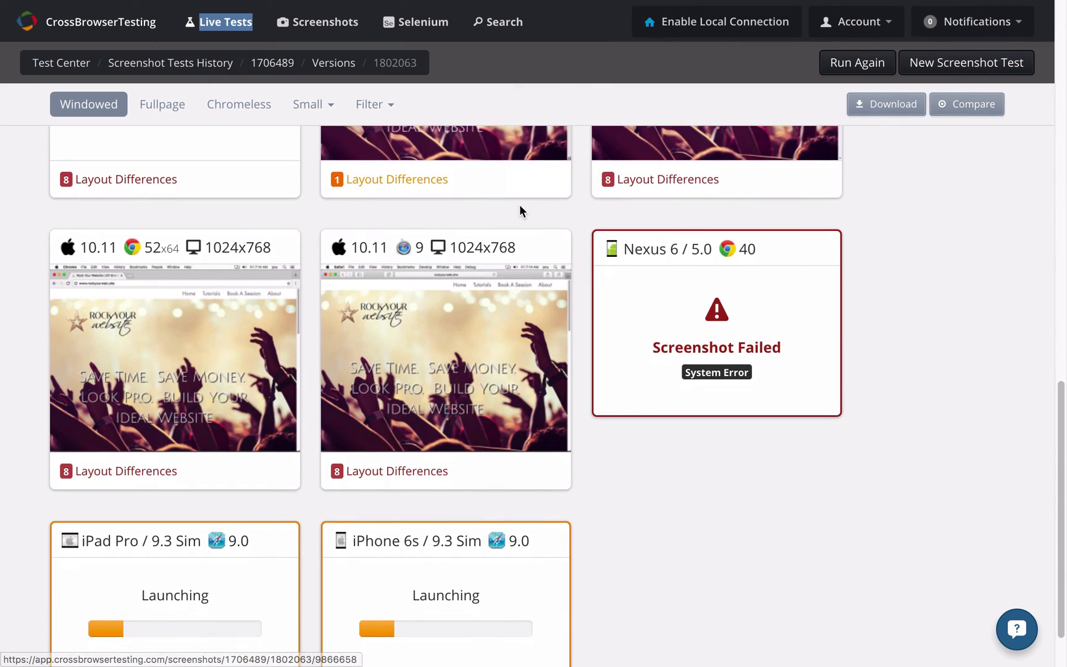
{"action": "scroll", "coordinate": [519, 210], "scroll_direction": "down", "scroll_amount": 1}
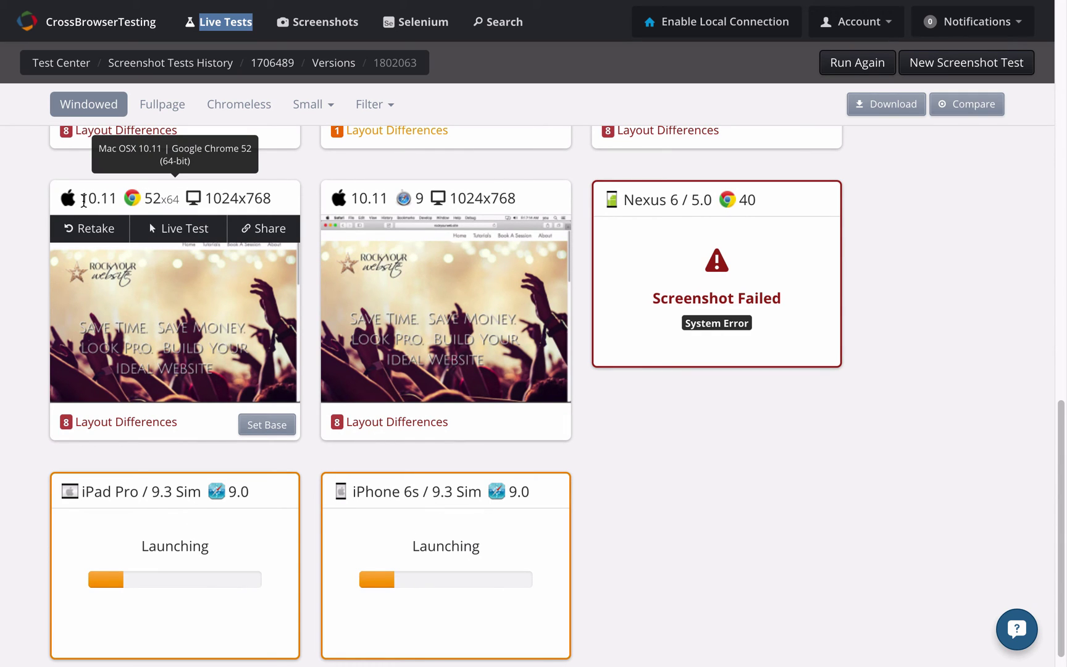
{"action": "left_click", "coordinate": [270, 427]}
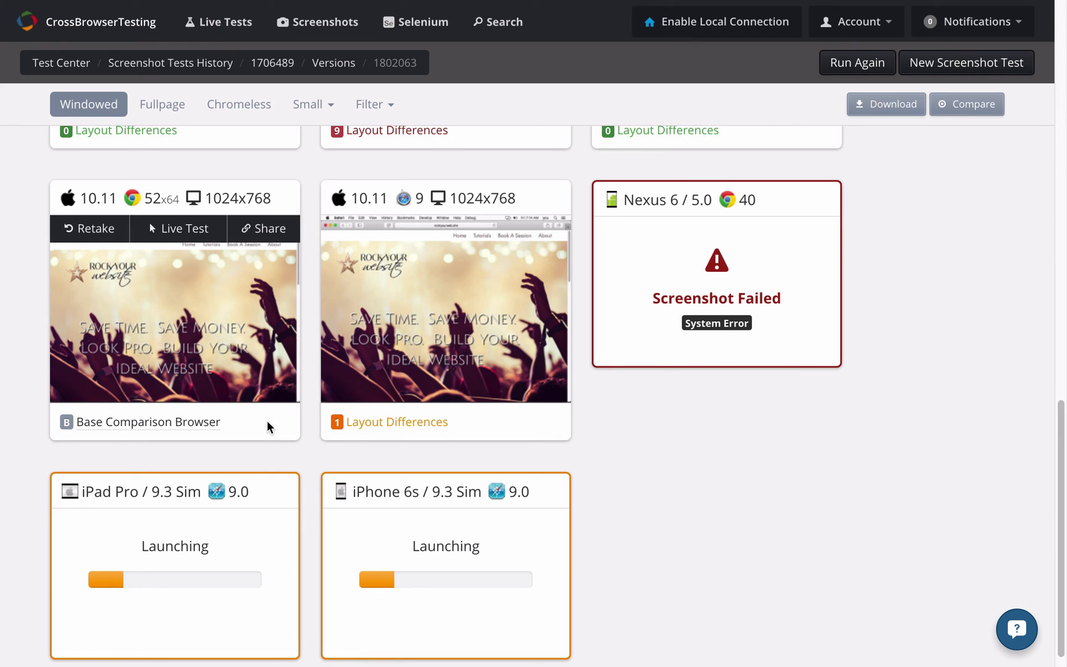
Review the layout differences of the other browser and device screenshots against the Mac Chrome base
{"action": "scroll", "coordinate": [647, 440], "scroll_direction": "up", "scroll_amount": 4}
{"action": "scroll", "coordinate": [647, 440], "scroll_direction": "up", "scroll_amount": 13}
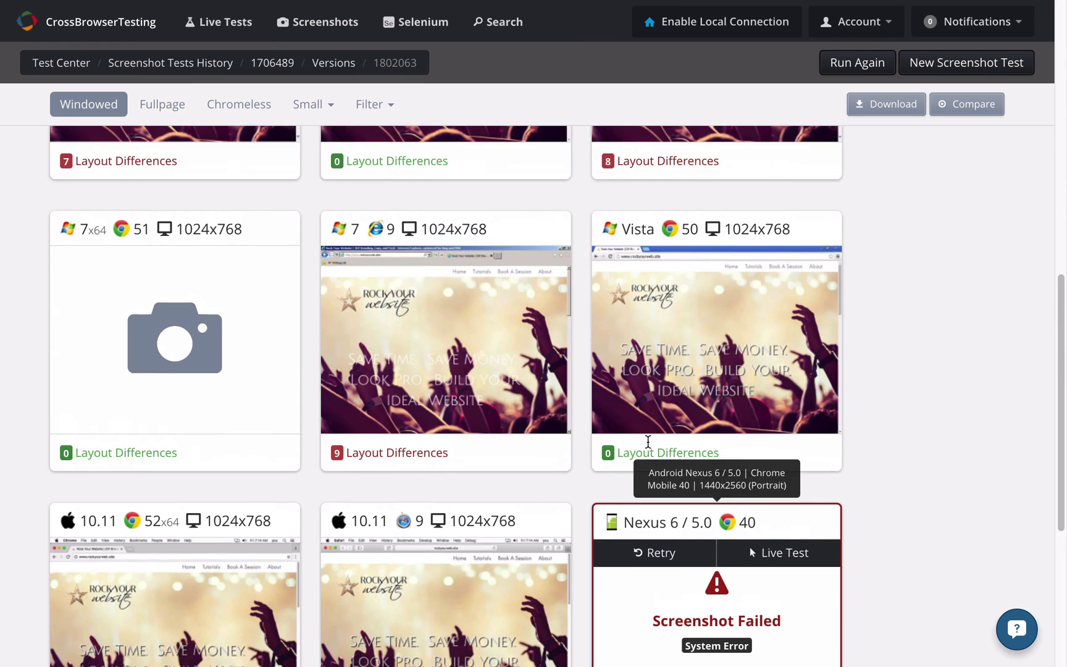
{"action": "scroll", "coordinate": [648, 454], "scroll_direction": "down", "scroll_amount": 3}
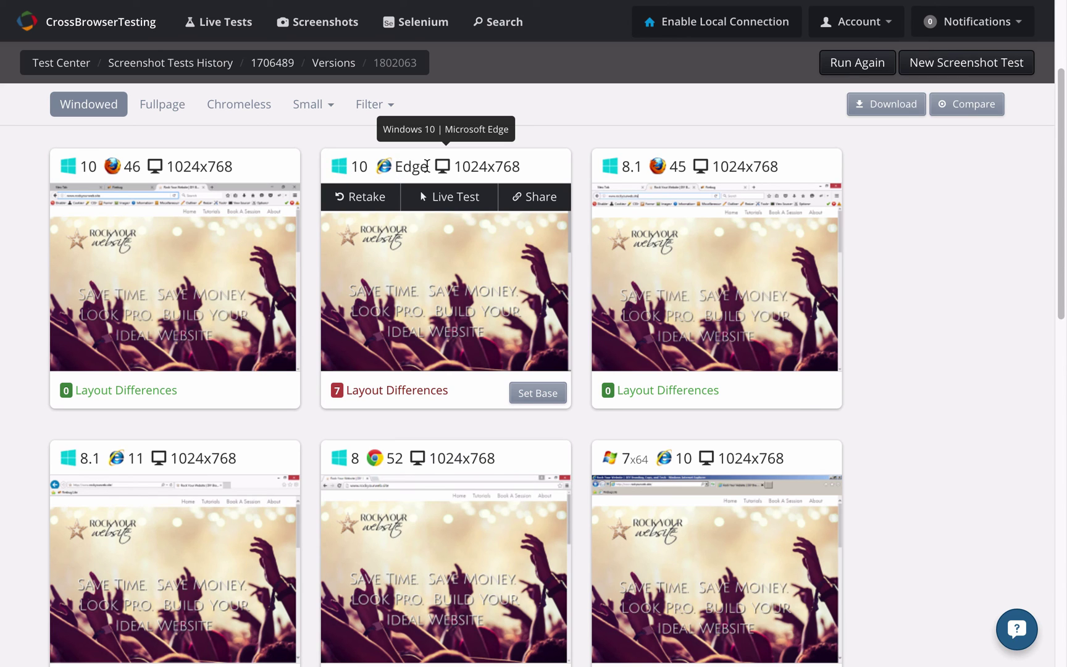
{"action": "scroll", "coordinate": [409, 370], "scroll_direction": "down", "scroll_amount": 1}
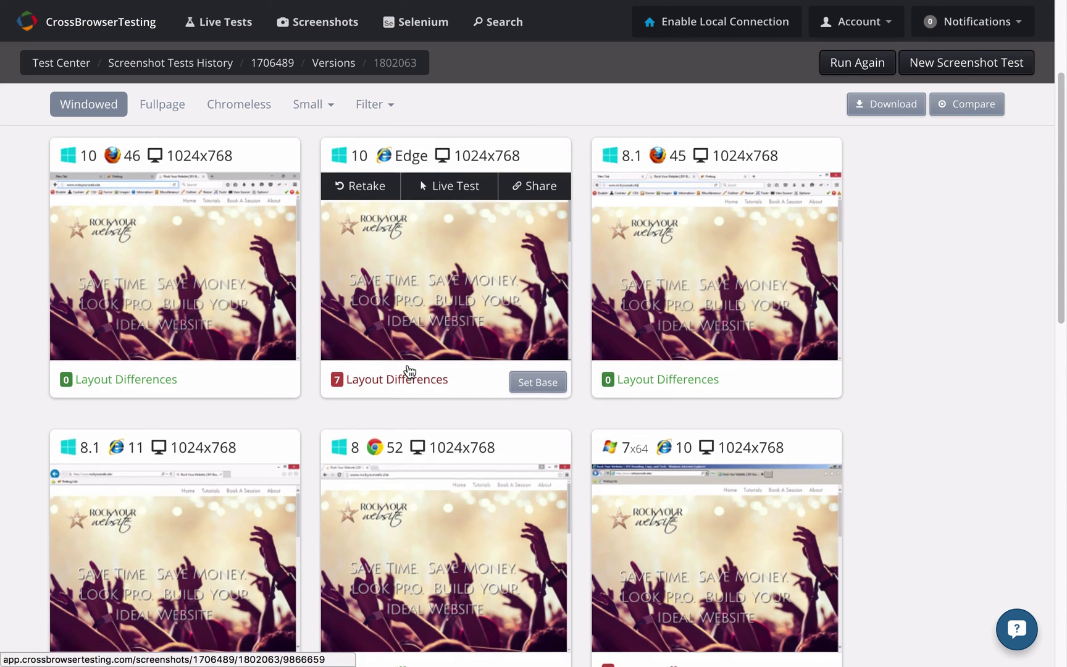
{"action": "scroll", "coordinate": [409, 370], "scroll_direction": "down", "scroll_amount": 3}
{"action": "scroll", "coordinate": [409, 370], "scroll_direction": "down", "scroll_amount": 5}
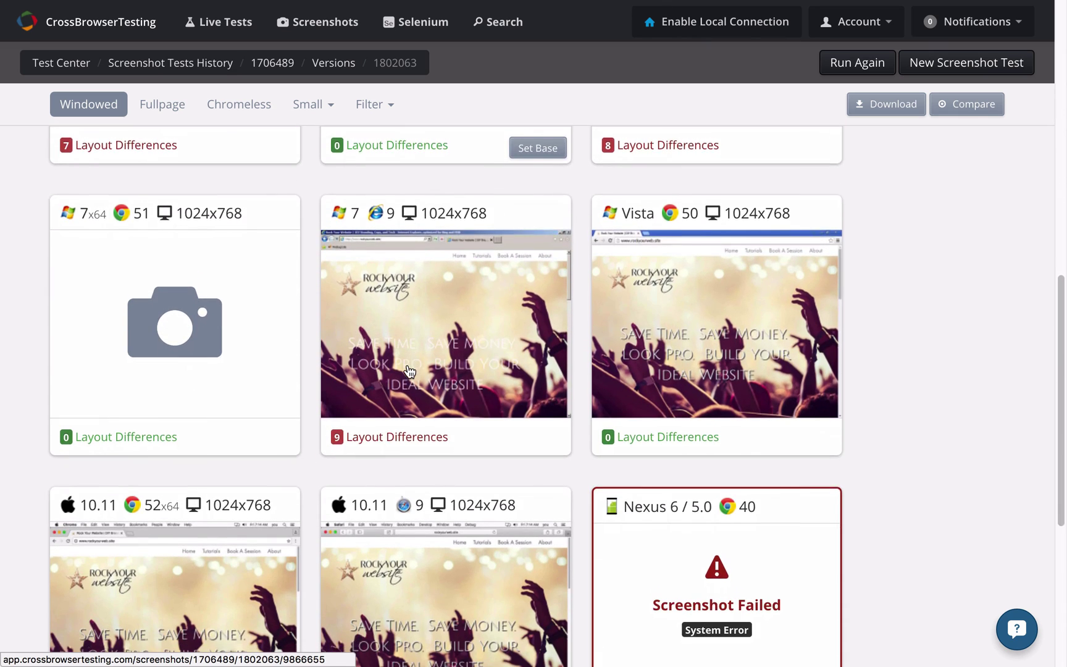
{"action": "scroll", "coordinate": [409, 370], "scroll_direction": "down", "scroll_amount": 10}
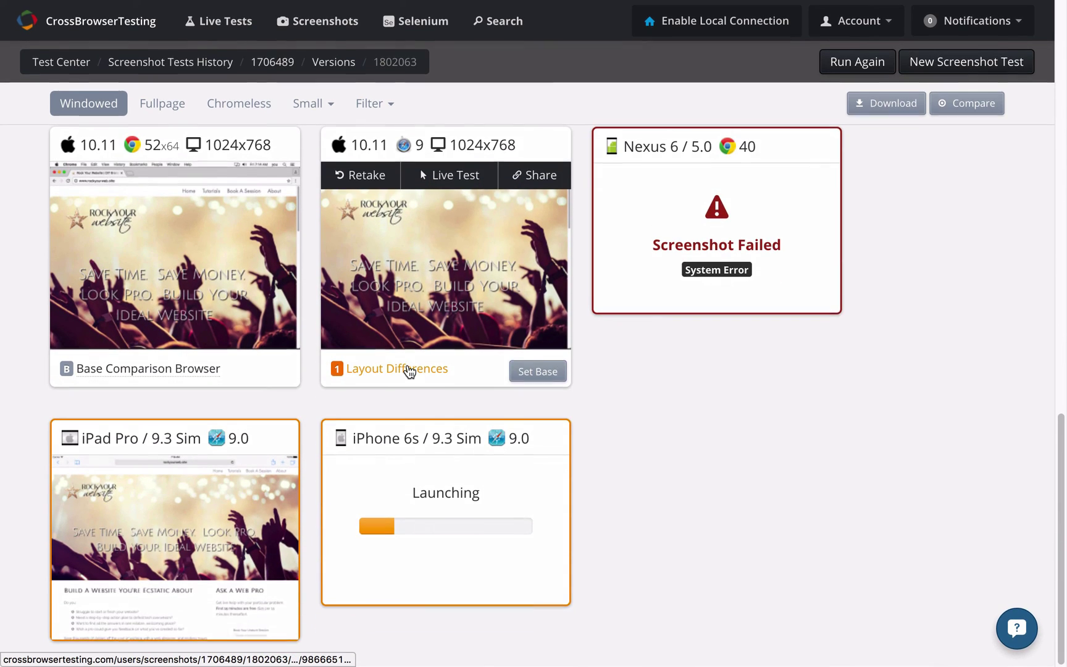